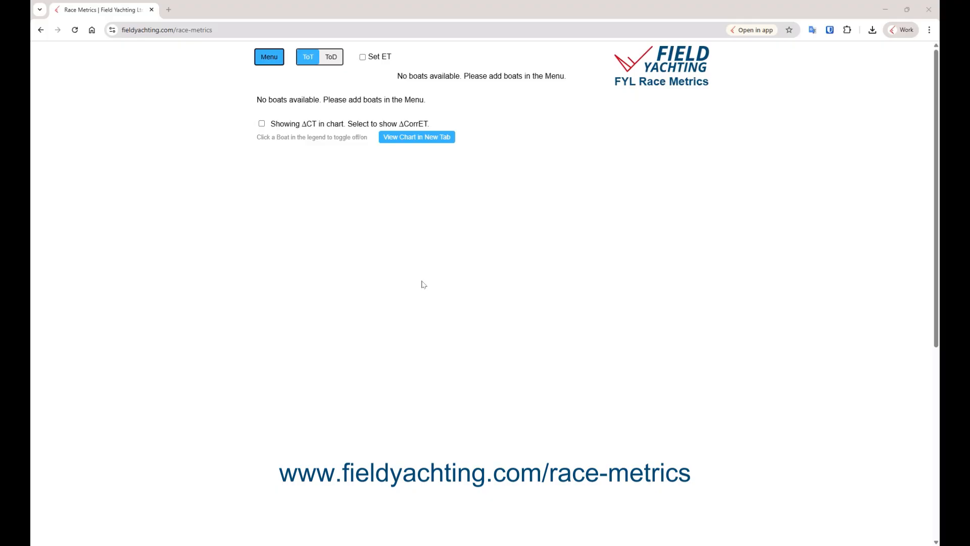
# - Load the boat list from the file orclongrace.json into the boat manager
pyautogui.click(270, 58)
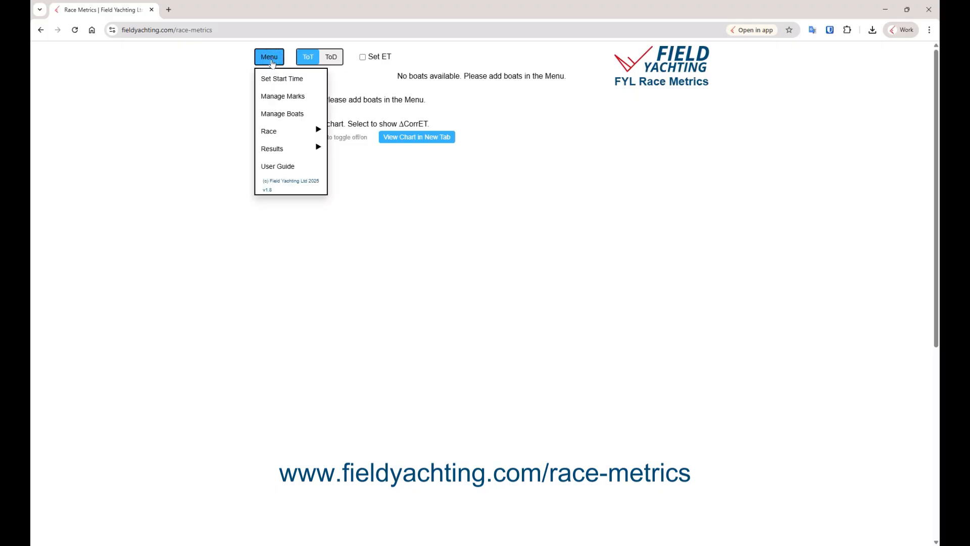
pyautogui.click(274, 115)
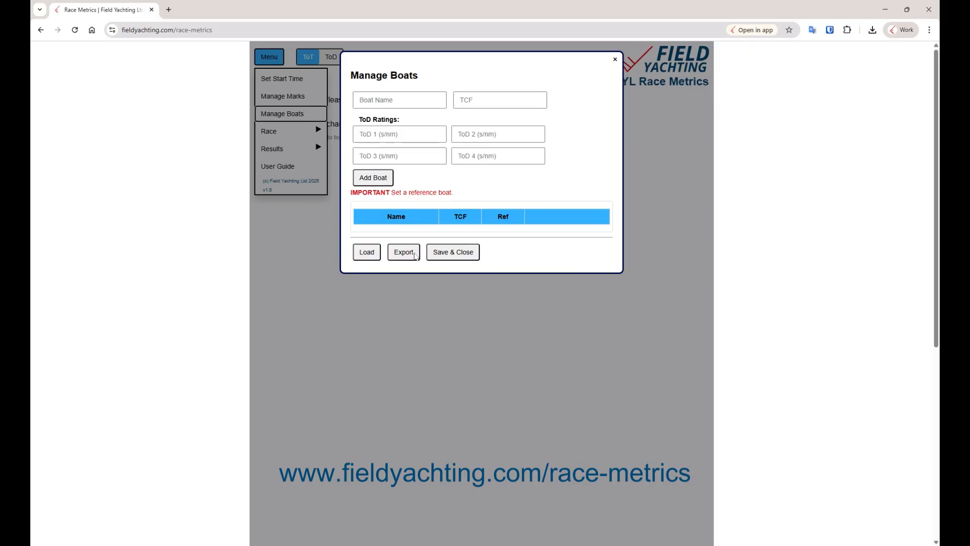
pyautogui.click(367, 252)
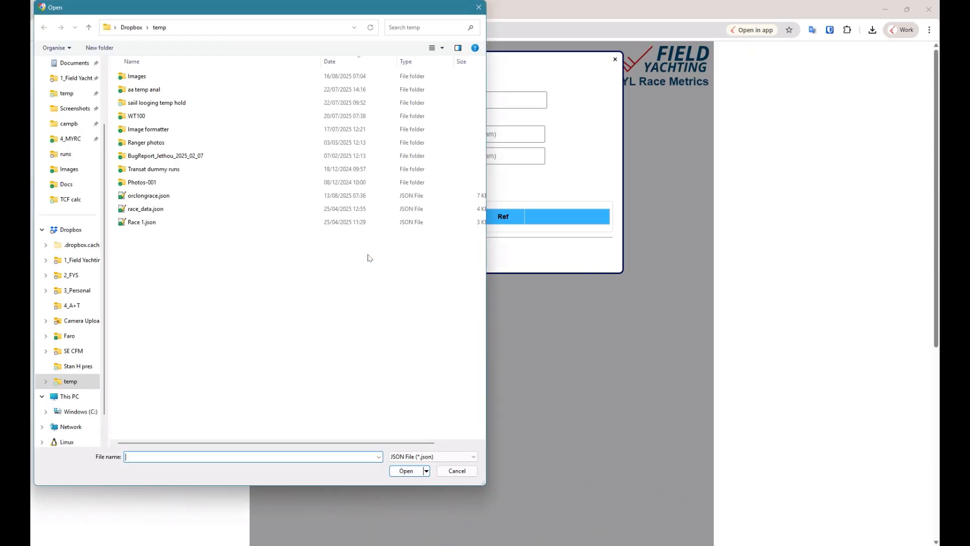
pyautogui.click(146, 196)
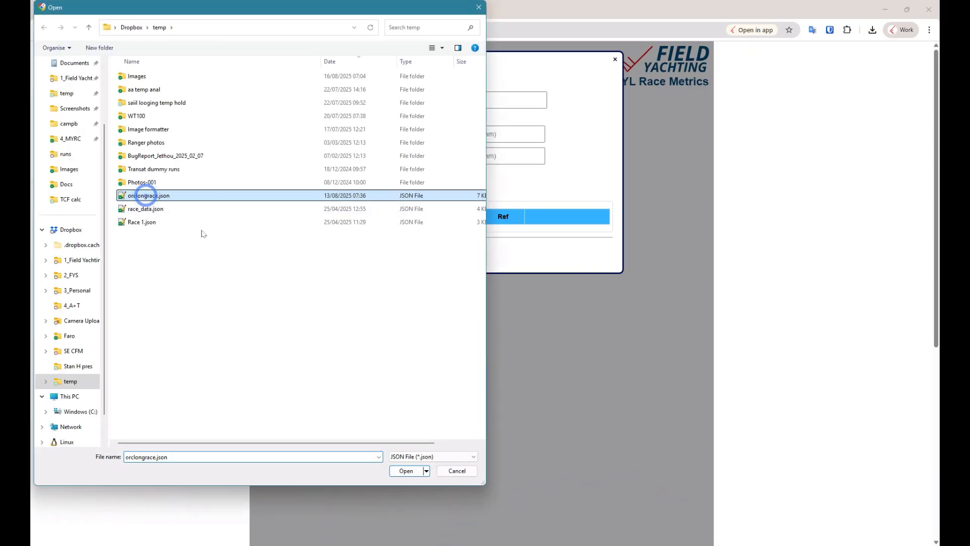
pyautogui.click(412, 475)
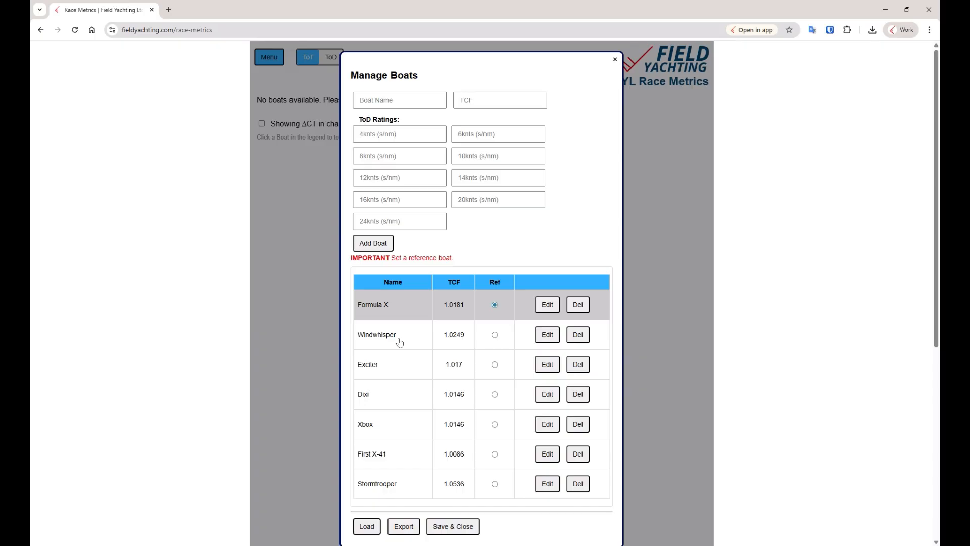
# - Review Windwhisper's TCF and ToD ratings without editing them, and save the loaded boat list
pyautogui.click(547, 335)
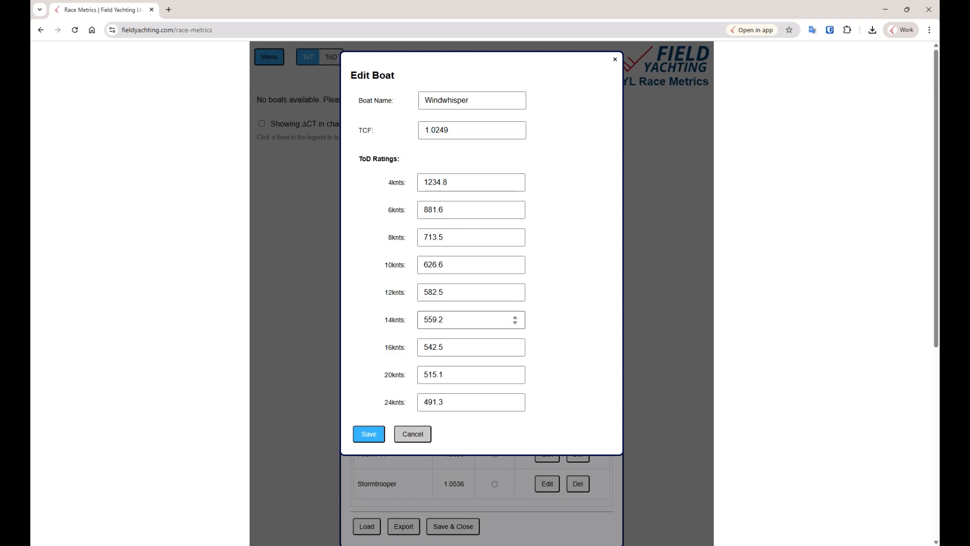
pyautogui.click(424, 433)
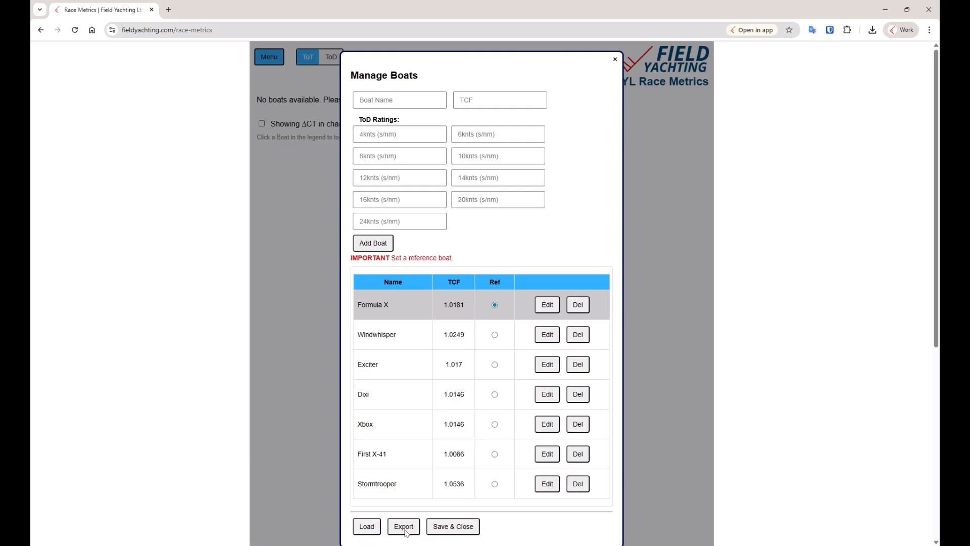
pyautogui.click(442, 528)
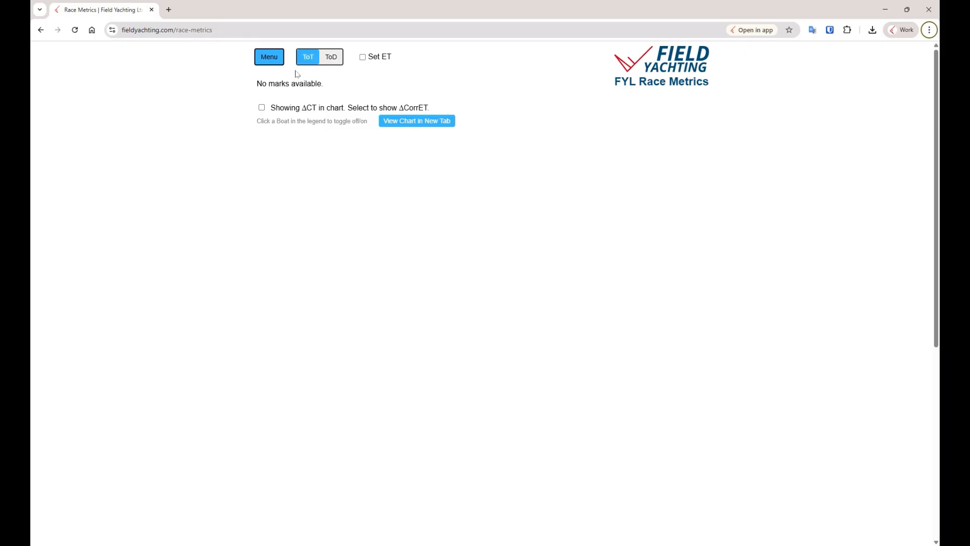
# - Examine the boats' corrected-time deltas for a manually set elapsed time of 01:00:00, and switch the manual elapsed time off again
pyautogui.click(363, 59)
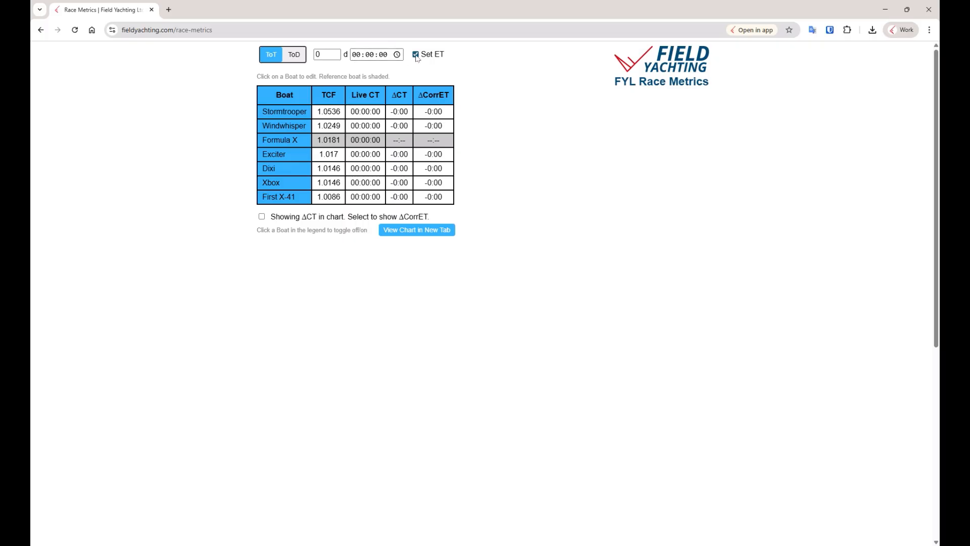
pyautogui.click(360, 56)
pyautogui.write('01')
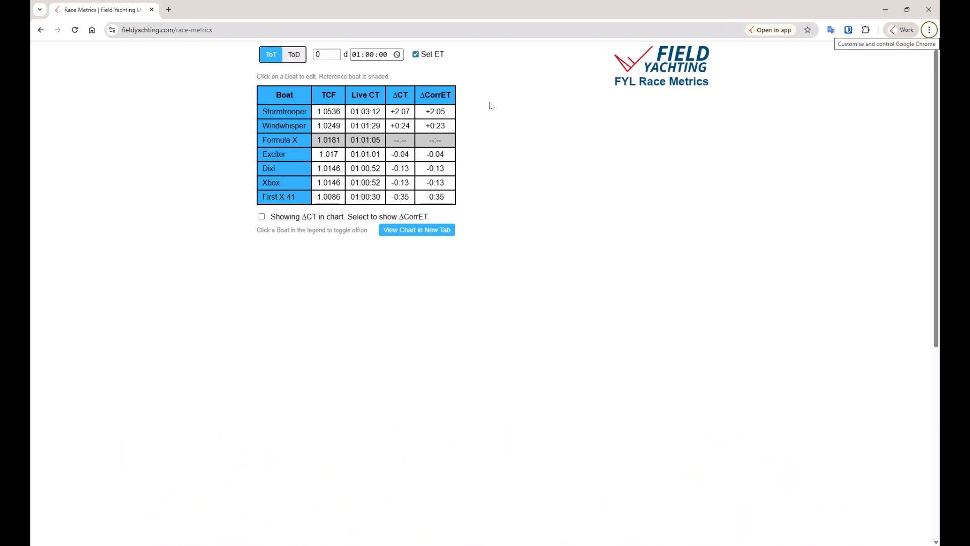
pyautogui.click(415, 55)
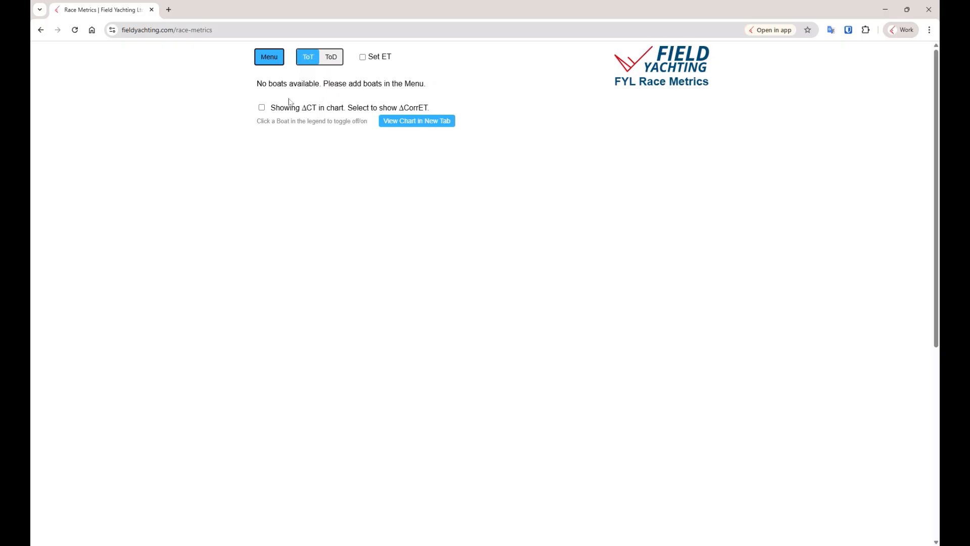
# - Add the first two race marks, named St and M1, to the mark list
pyautogui.click(266, 60)
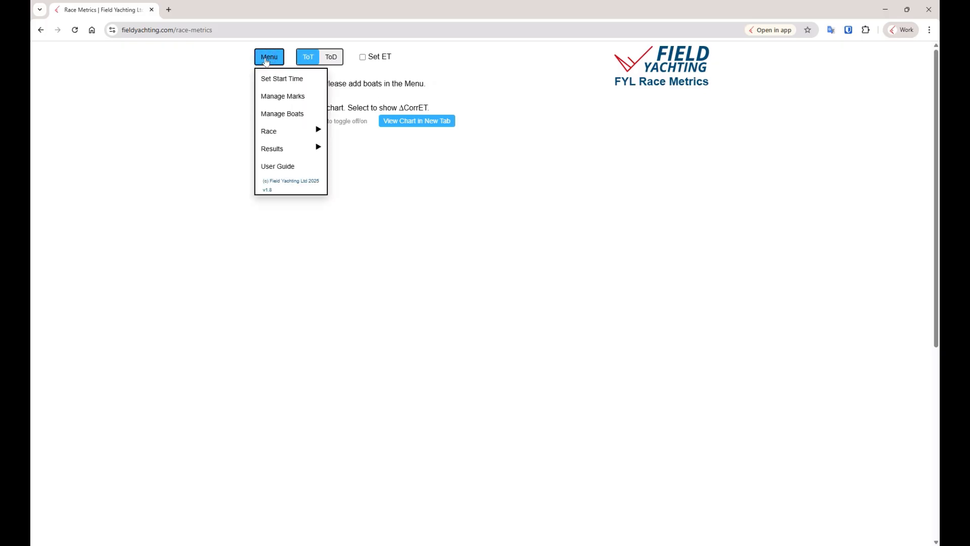
pyautogui.click(272, 97)
pyautogui.click(382, 97)
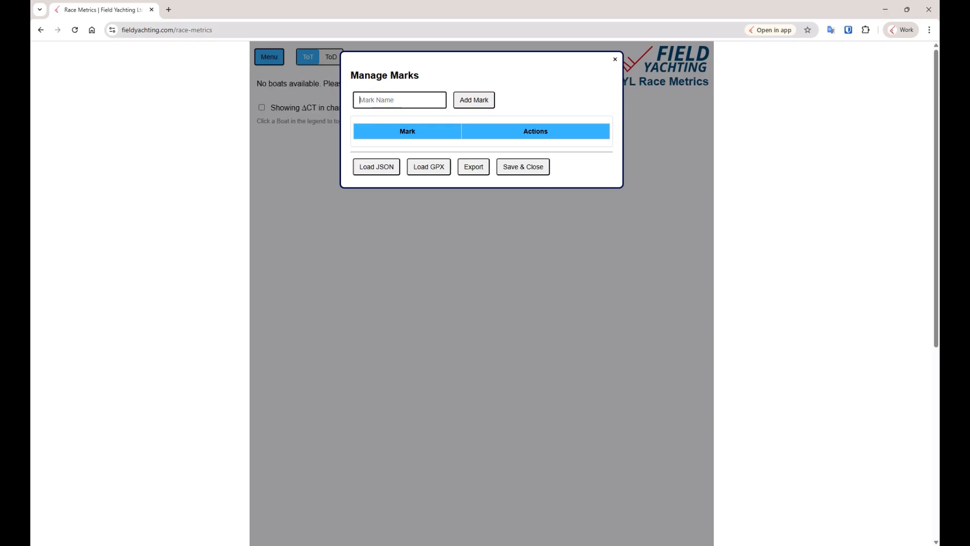
pyautogui.write('St')
pyautogui.click(486, 99)
pyautogui.click(433, 99)
pyautogui.write('M1')
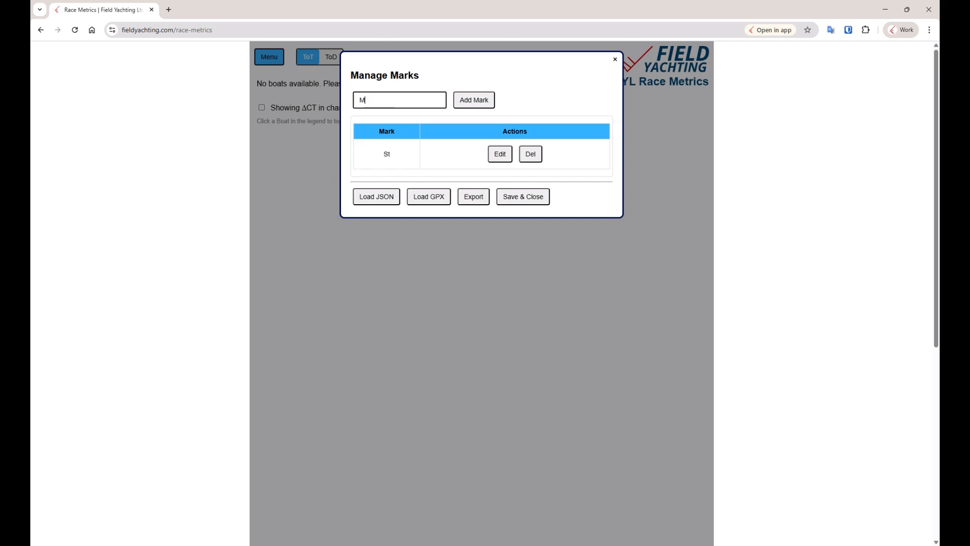
# - Add the marks M2, M3 and Fin to the mark list and save it
pyautogui.click(390, 99)
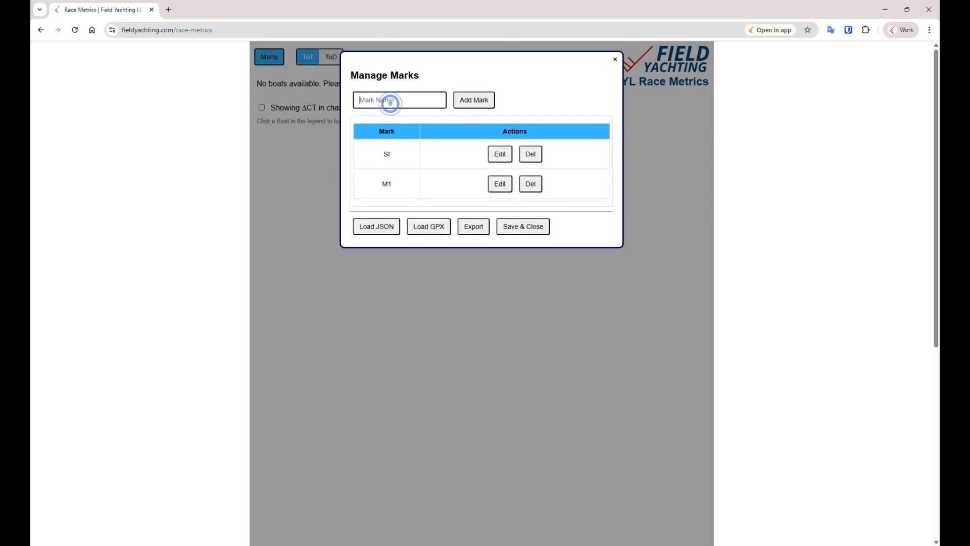
pyautogui.write('M2')
pyautogui.click(470, 100)
pyautogui.click(422, 100)
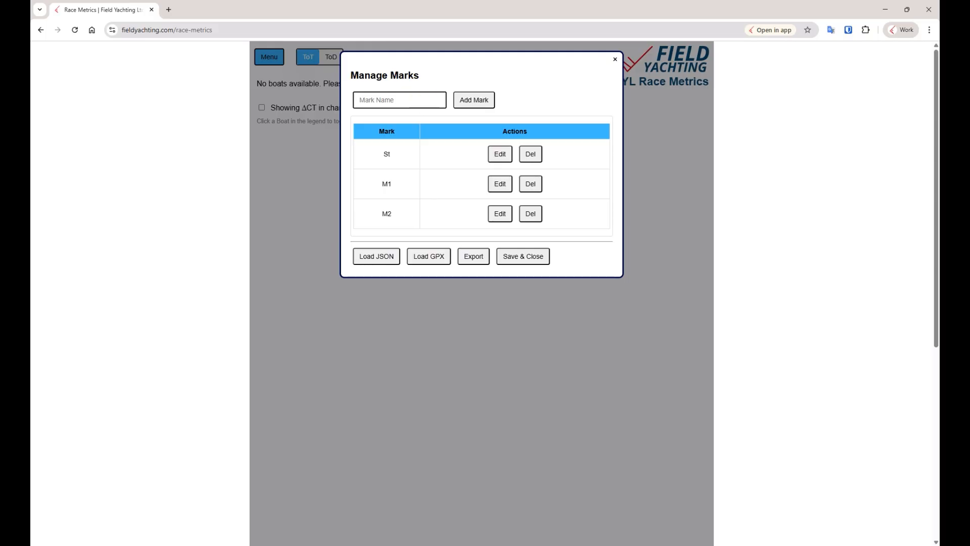
pyautogui.write('M3')
pyautogui.click(471, 100)
pyautogui.click(418, 100)
pyautogui.write('F')
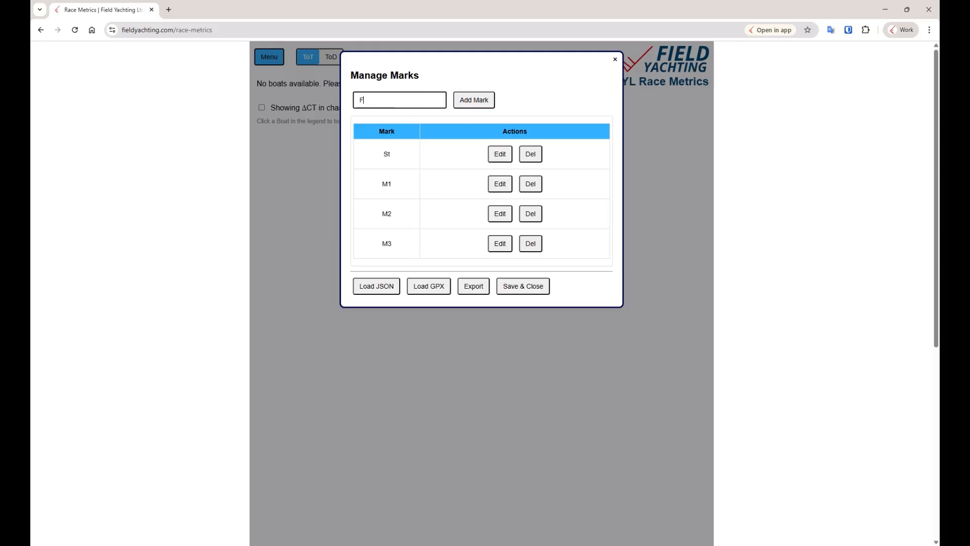
pyautogui.write('in')
pyautogui.click(480, 101)
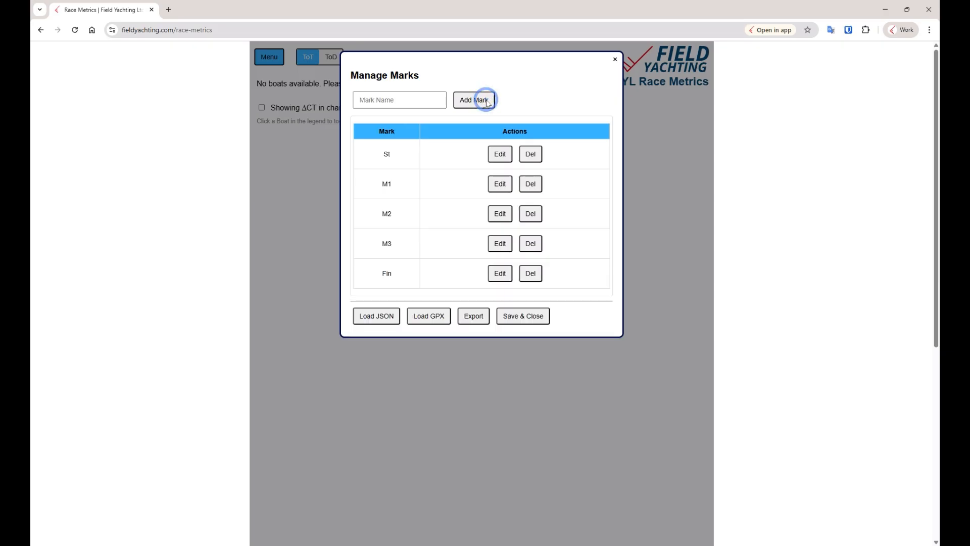
pyautogui.click(515, 320)
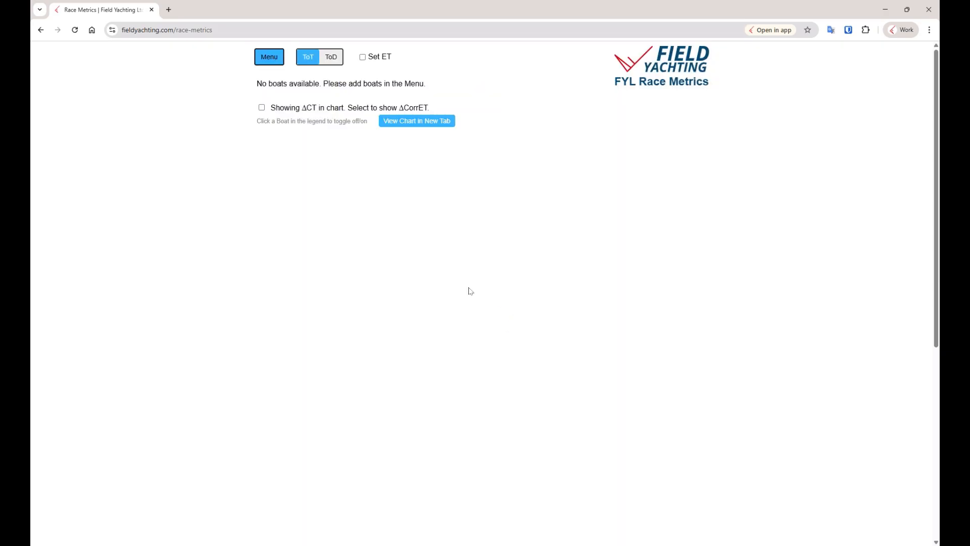
# - Review the saved mark list and the saved boat list without changing them
pyautogui.click(271, 60)
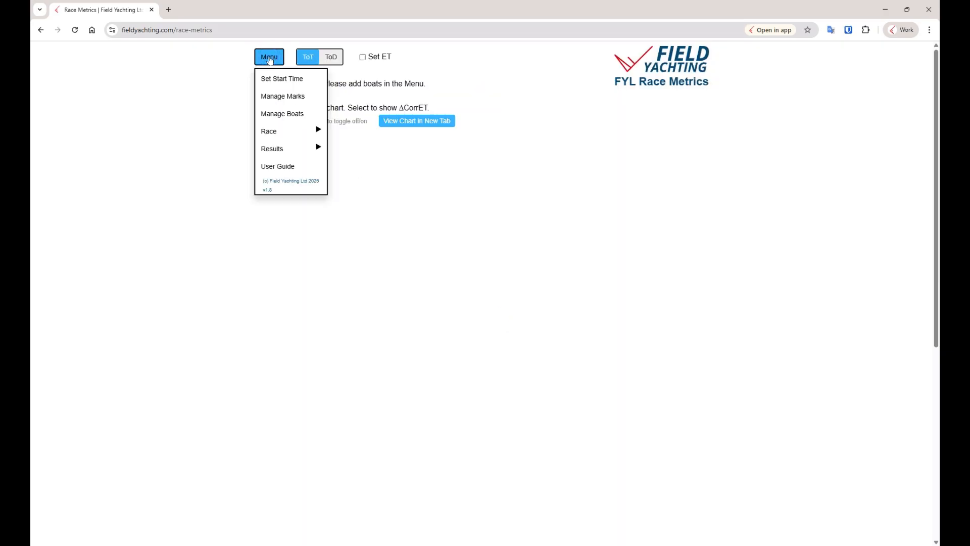
pyautogui.click(277, 96)
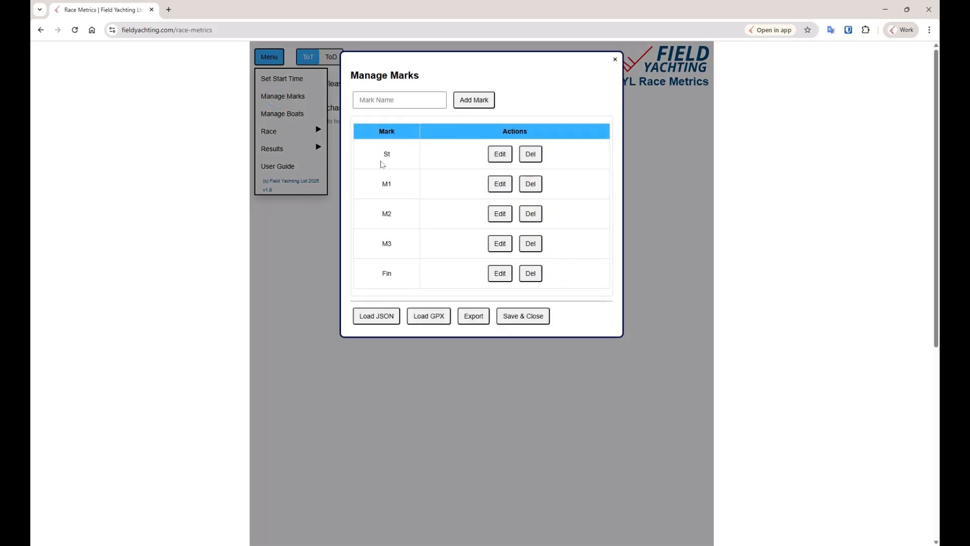
pyautogui.click(615, 59)
pyautogui.click(270, 57)
pyautogui.click(279, 114)
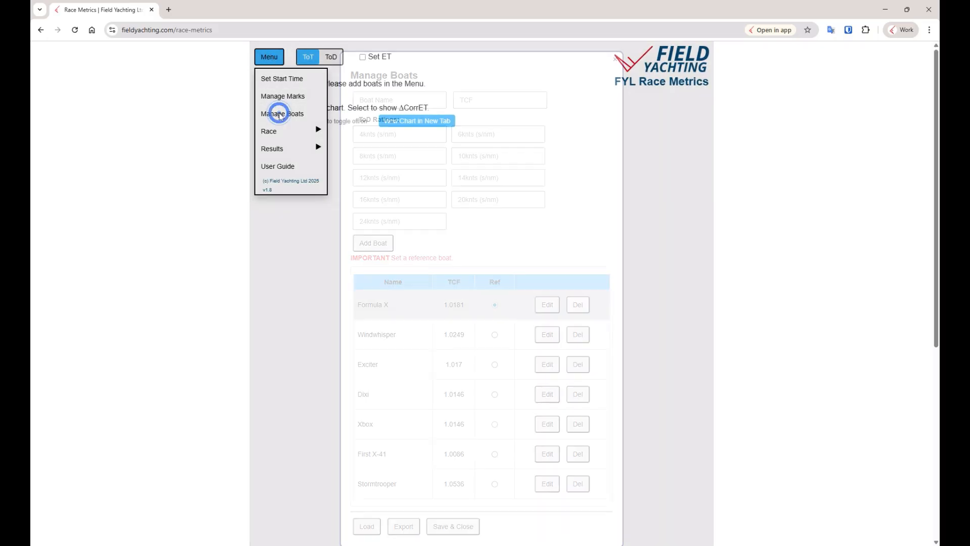
pyautogui.click(615, 60)
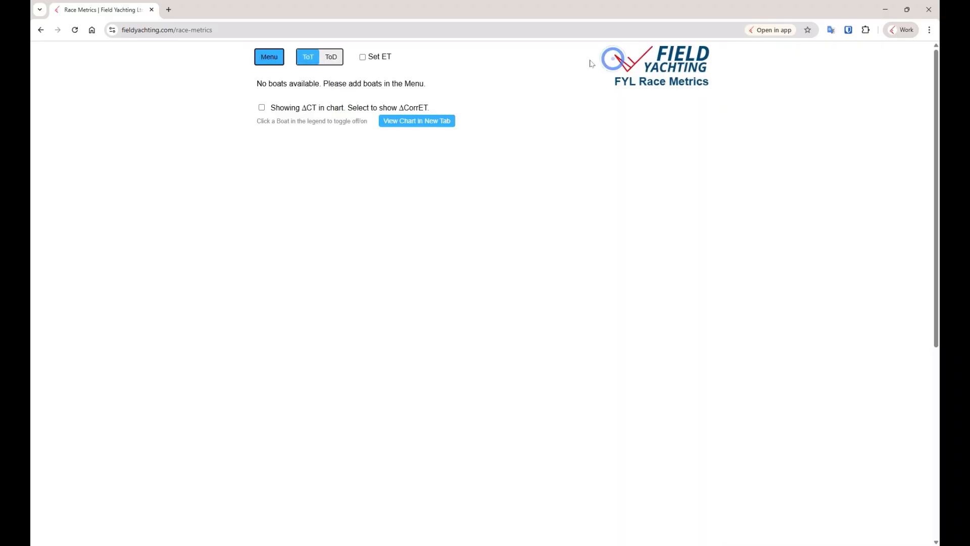
# - Set the race start time to 13:30:00
pyautogui.click(271, 60)
pyautogui.click(276, 81)
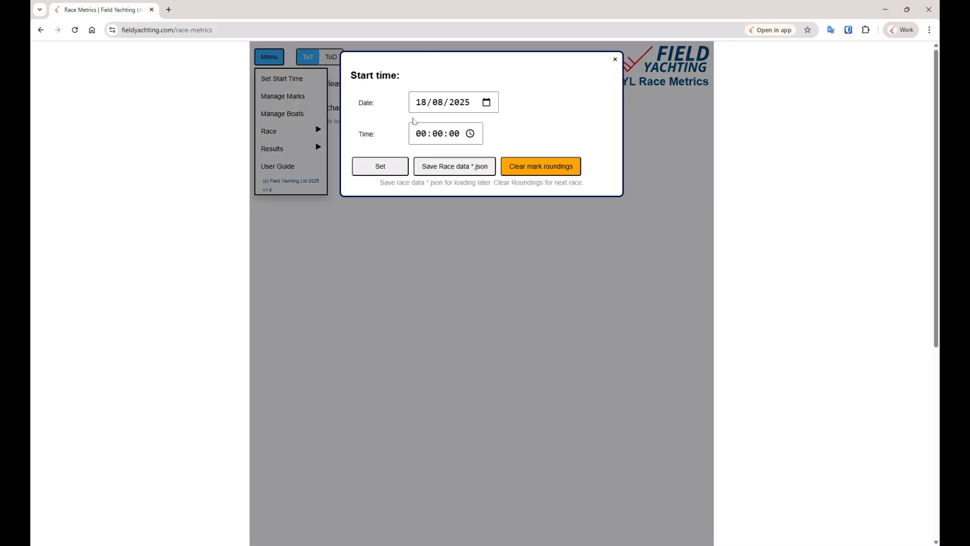
pyautogui.click(421, 134)
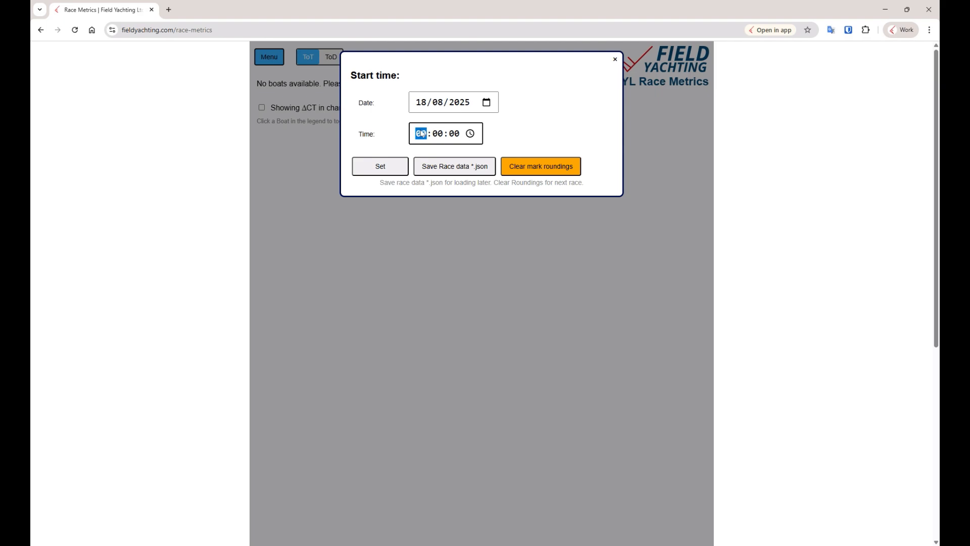
pyautogui.write('1330')
pyautogui.click(388, 170)
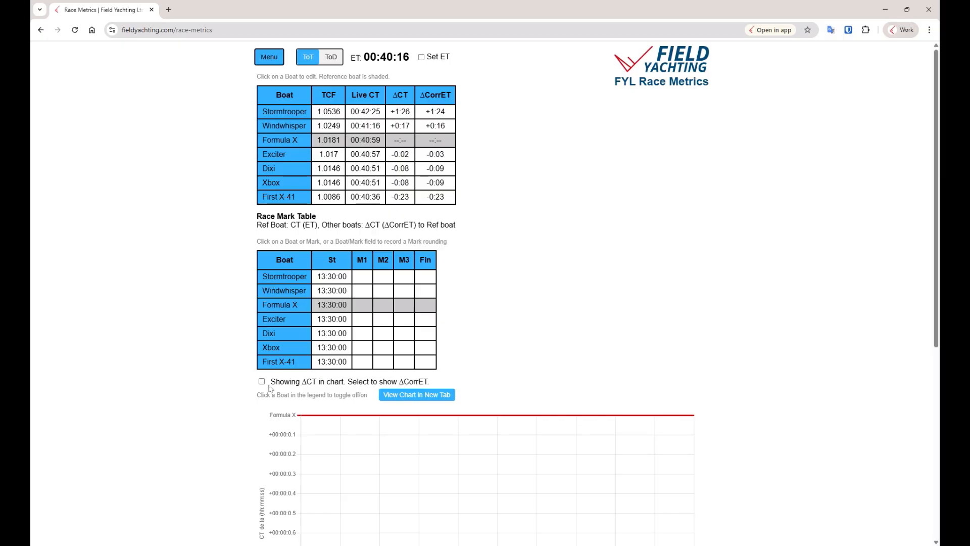
# - Record Stormtrooper's rounding of mark M1 at 14:10:35, starting from its row in the race mark table
pyautogui.click(279, 277)
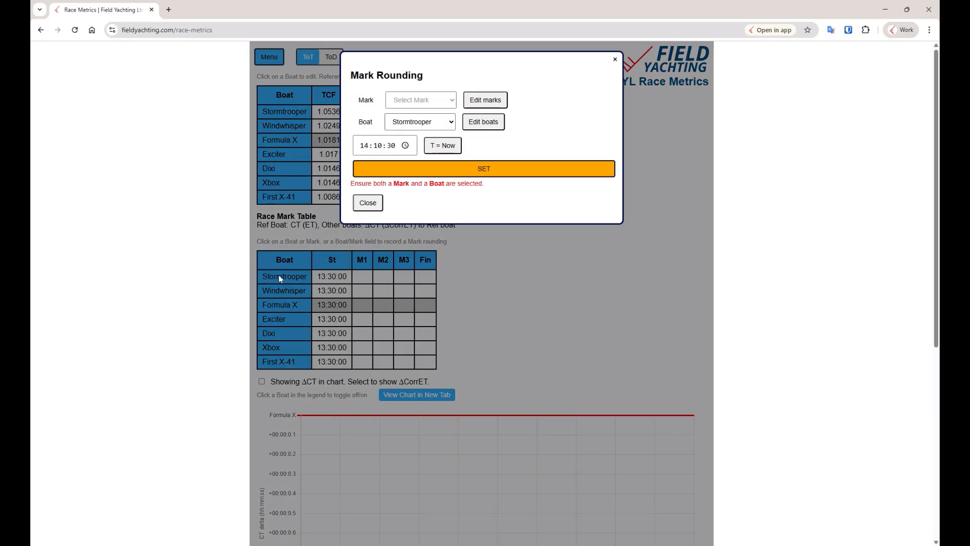
pyautogui.click(444, 100)
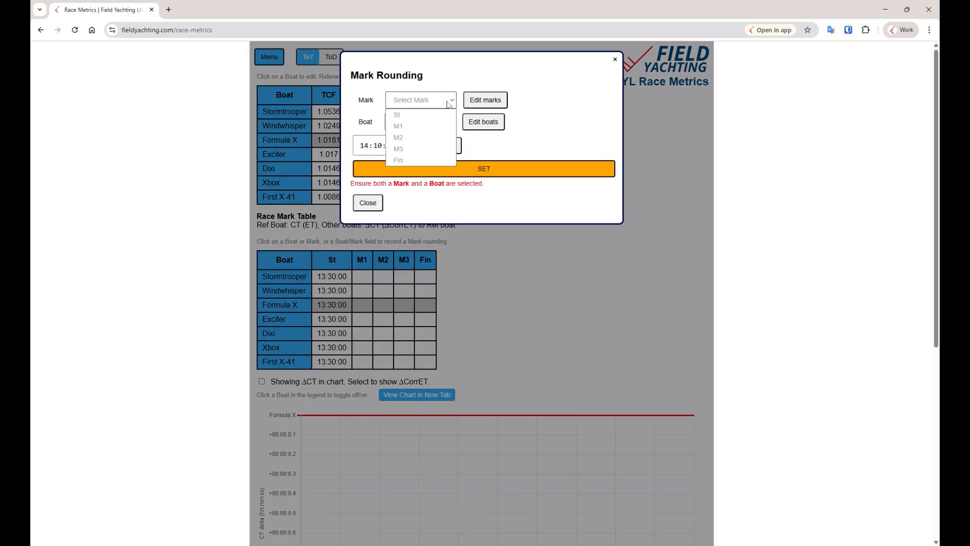
pyautogui.click(424, 126)
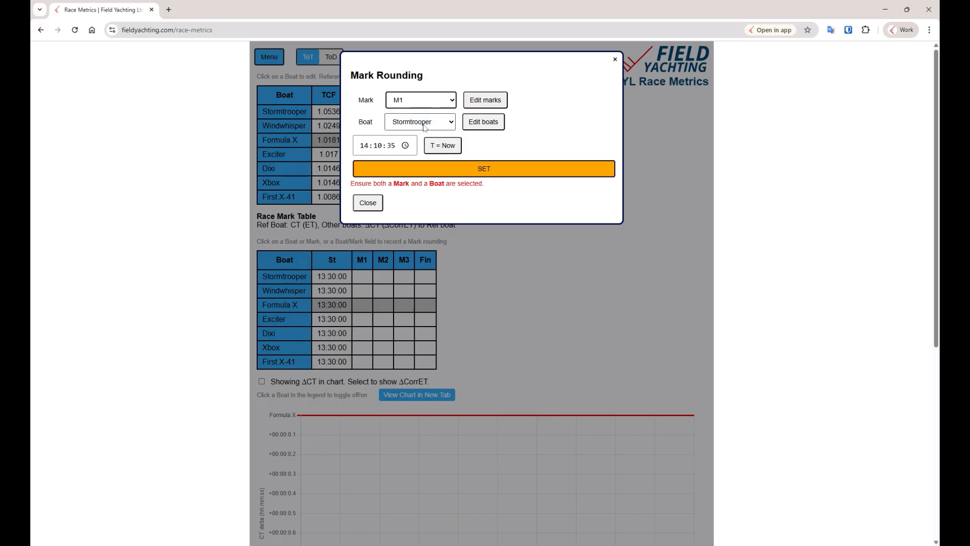
pyautogui.click(463, 170)
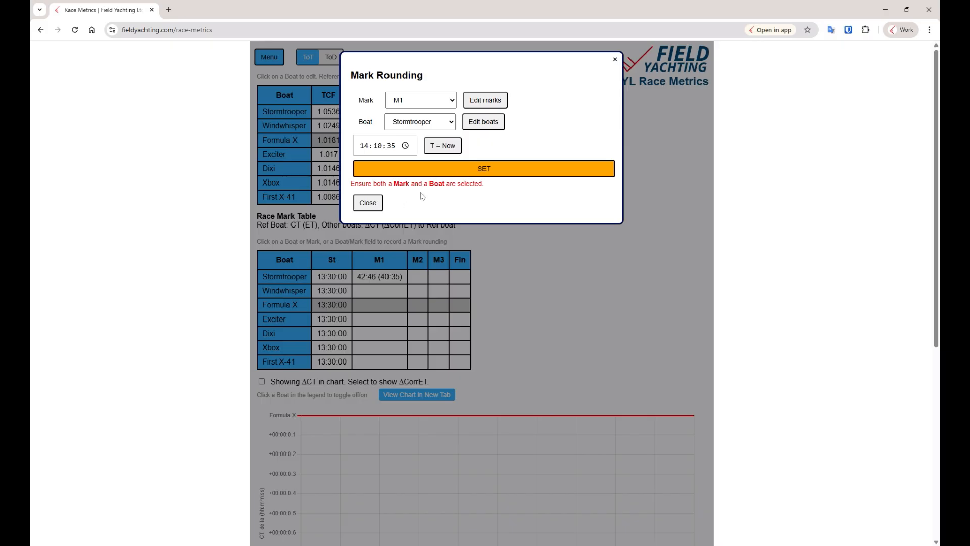
# - Update Stormtrooper's M1 rounding to the current time, 14:10:45, and close the rounding dialog
pyautogui.click(441, 147)
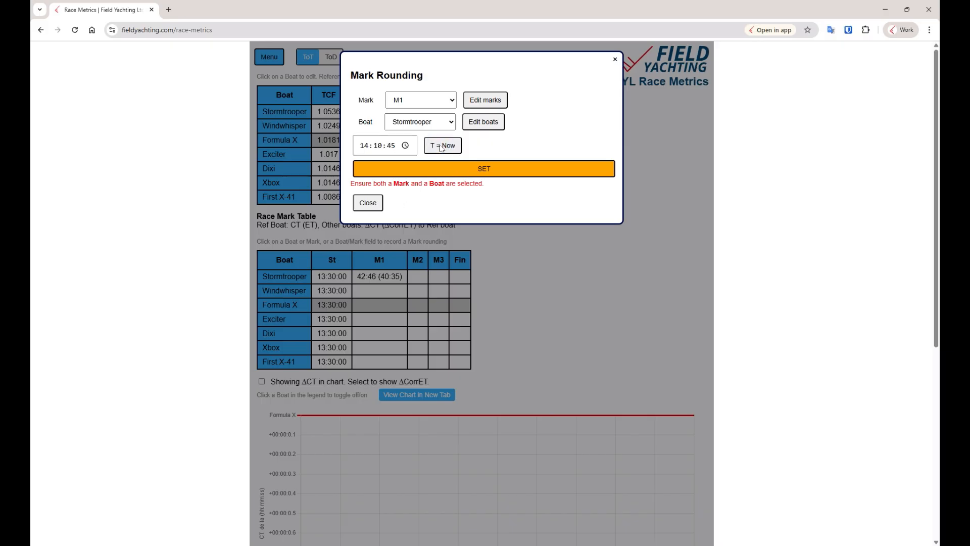
pyautogui.click(461, 170)
pyautogui.click(372, 204)
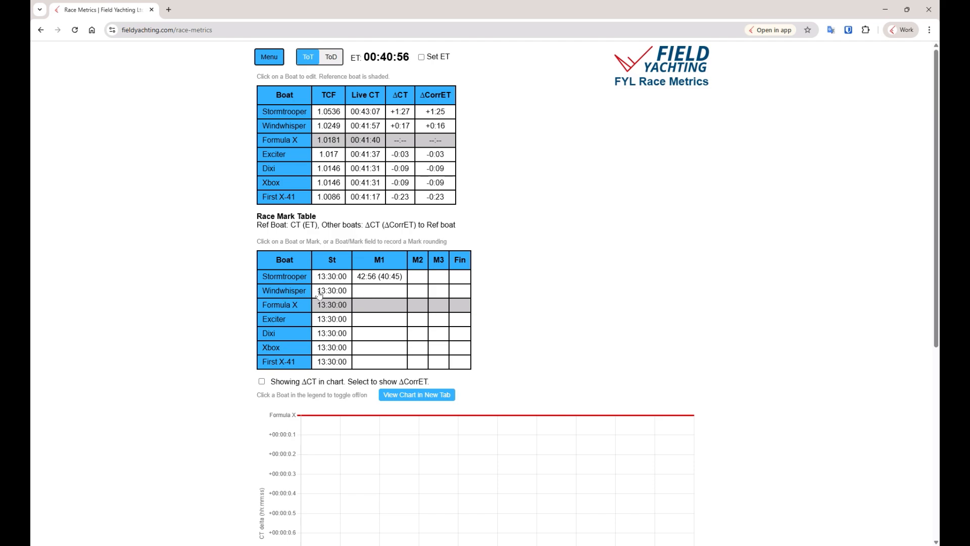
# - Record Windwhisper's rounding of mark M1 at 14:10:58 from its cell in the race mark table
pyautogui.click(379, 292)
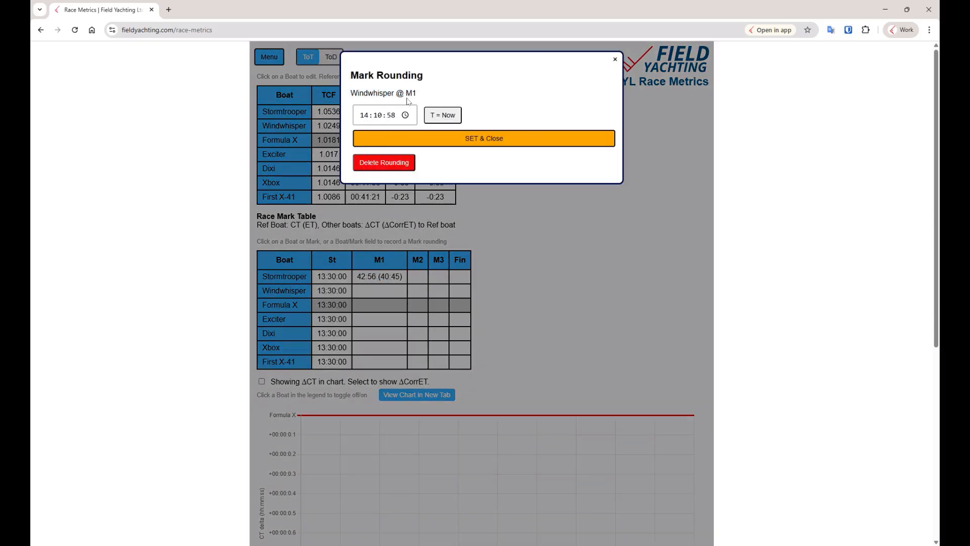
pyautogui.click(480, 139)
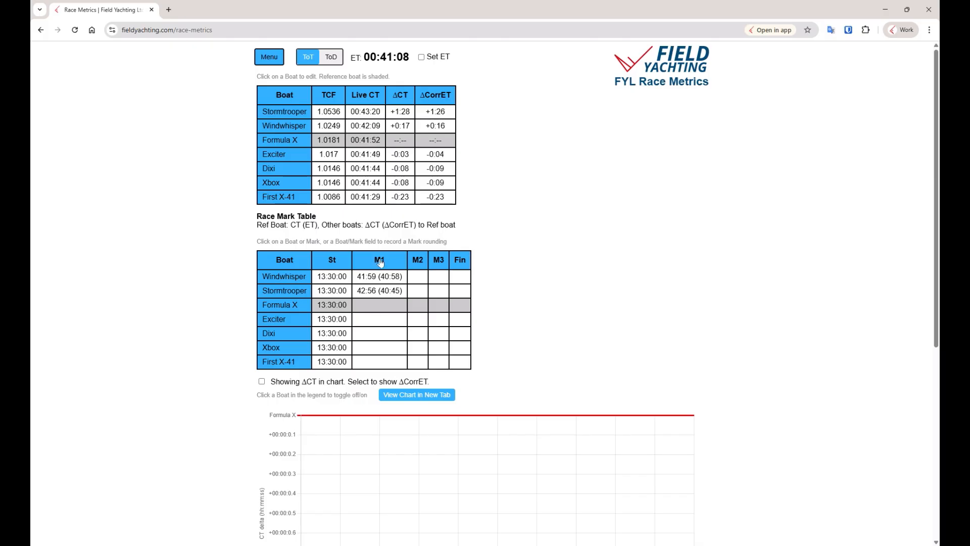
# - Record the M1 roundings of Dixi at 41:16, Xbox at 41:20 and Formula X at 41:22 from the mark's boat list
pyautogui.click(380, 261)
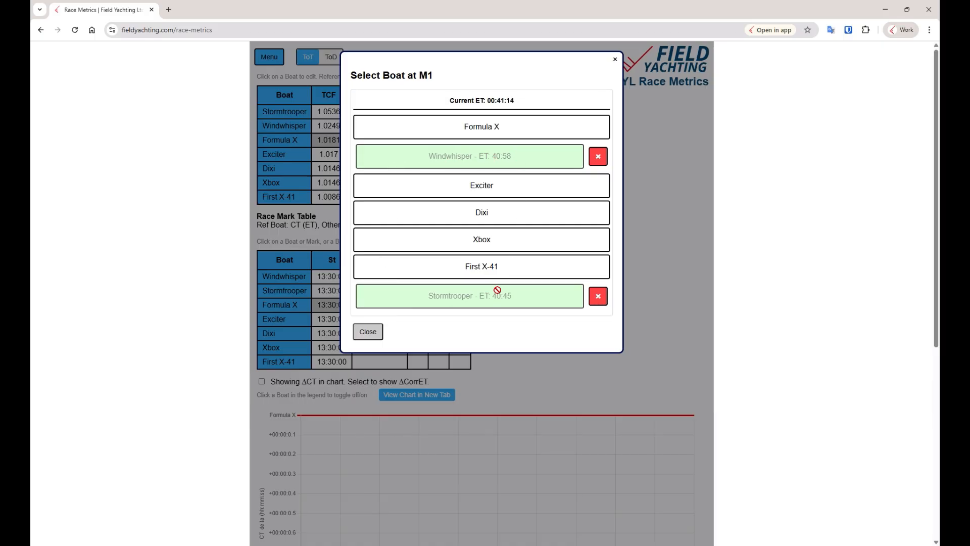
pyautogui.click(420, 215)
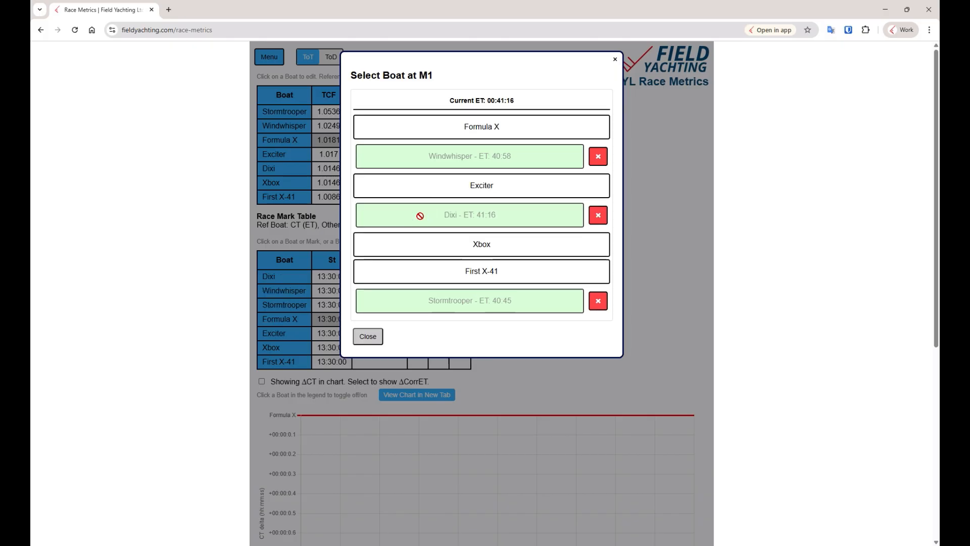
pyautogui.click(423, 248)
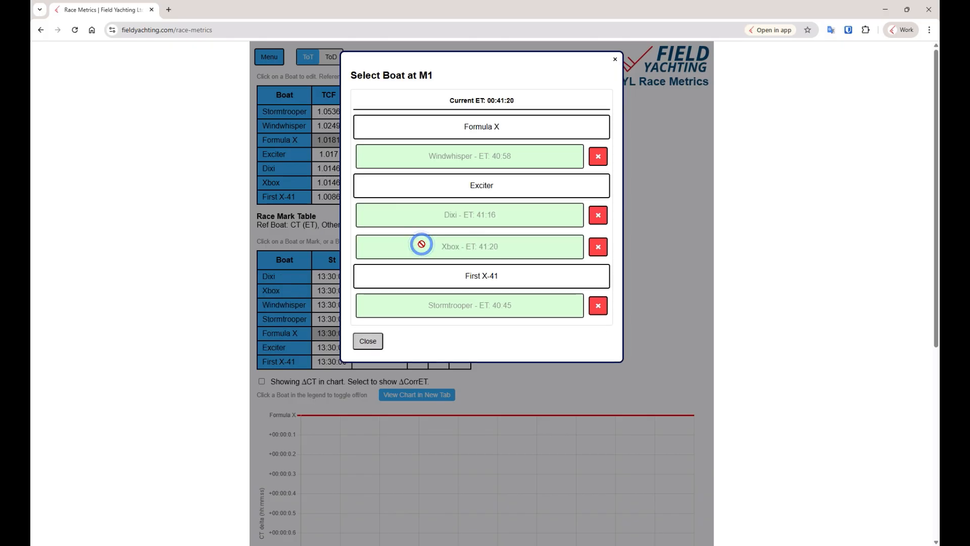
pyautogui.click(449, 127)
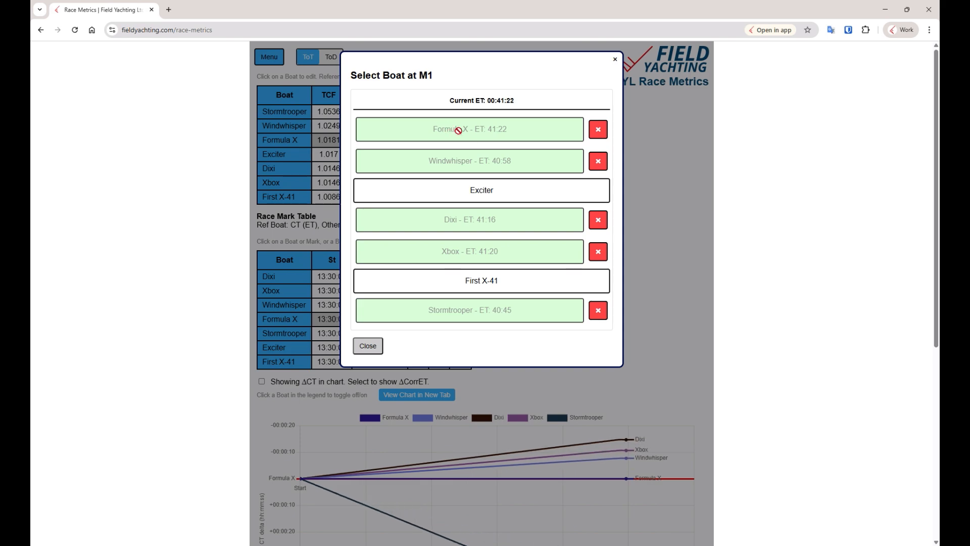
# - Clear and re-record Stormtrooper's M1 rounding at 41:26, and record First X-41 and Exciter at 41:27
pyautogui.click(599, 312)
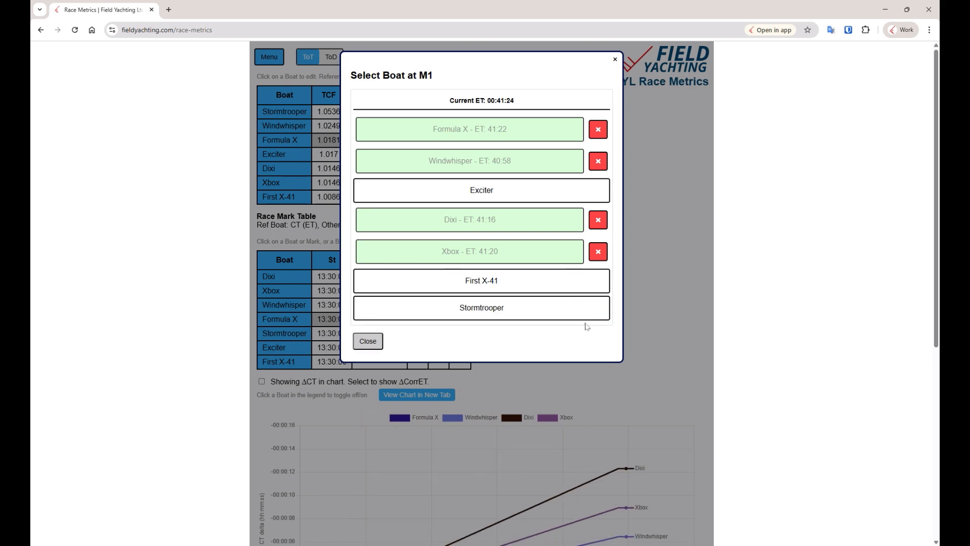
pyautogui.click(411, 316)
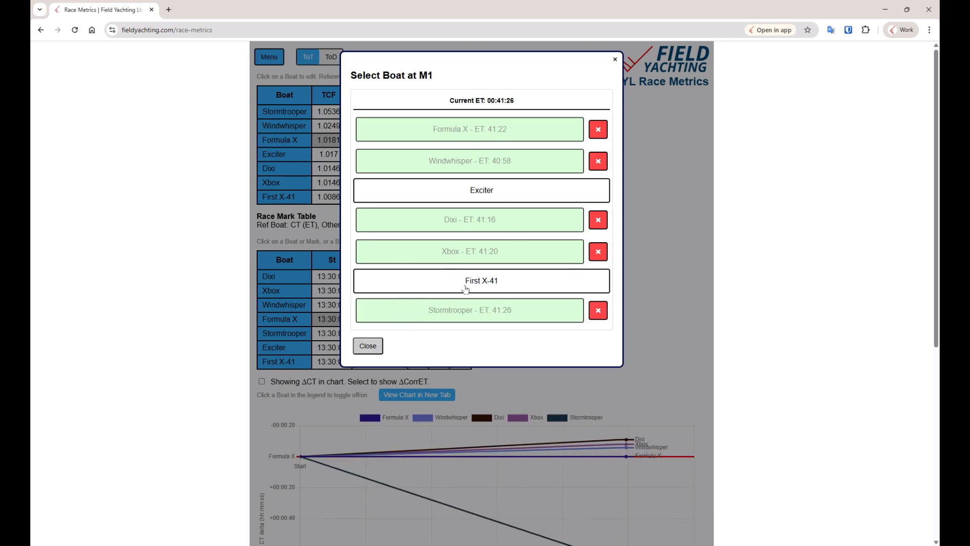
pyautogui.click(460, 280)
pyautogui.click(470, 191)
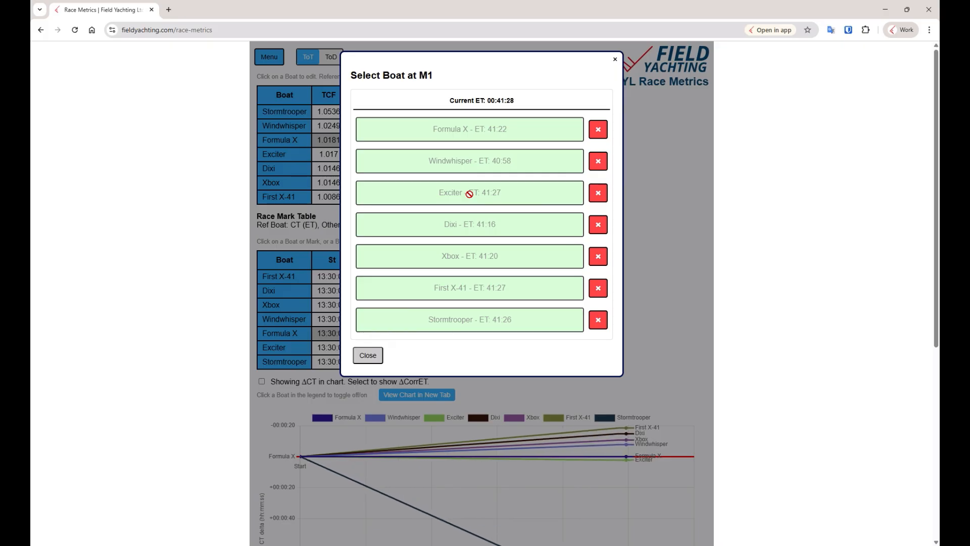
pyautogui.click(368, 355)
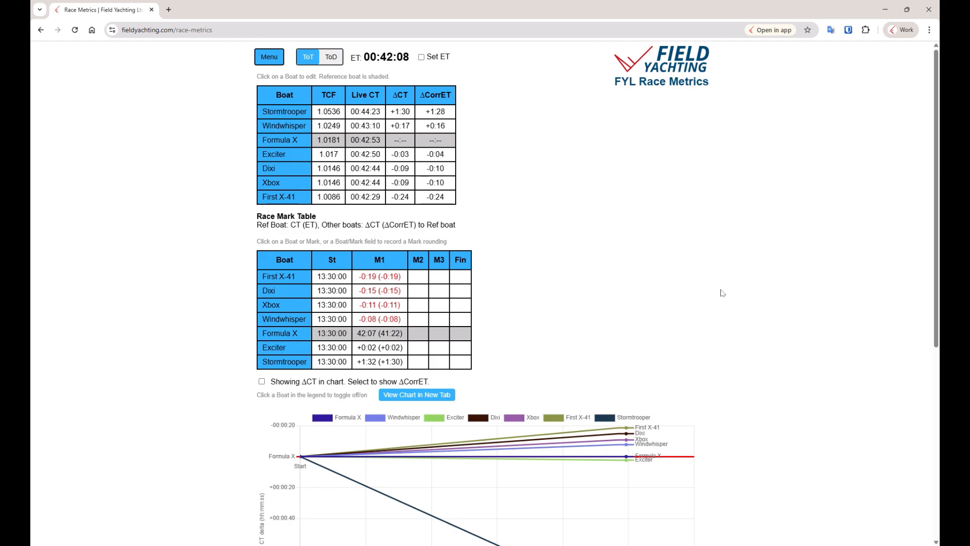
# - Hide Stormtrooper's line in the CT delta chart below the race mark table
pyautogui.scroll(-3, 732, 317)
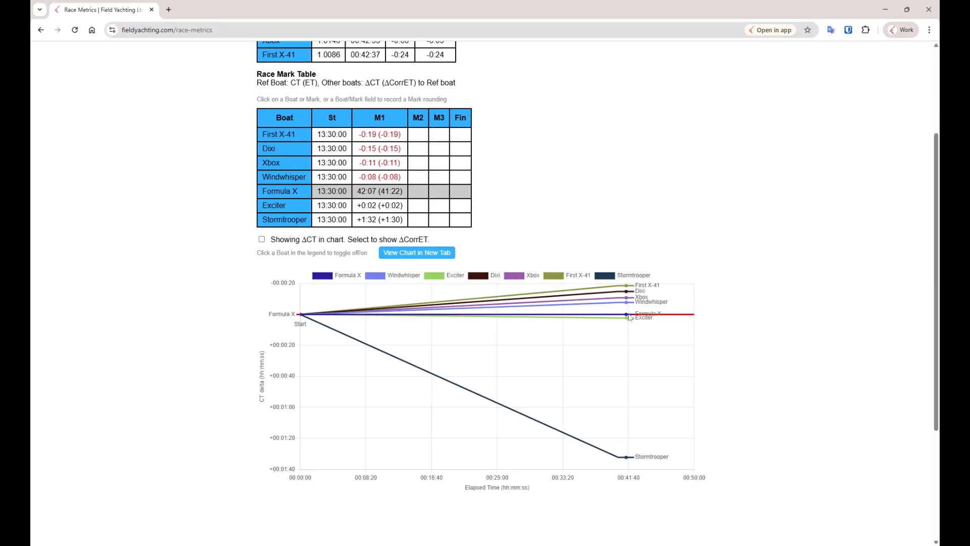
pyautogui.moveTo(628, 320)
pyautogui.click(611, 277)
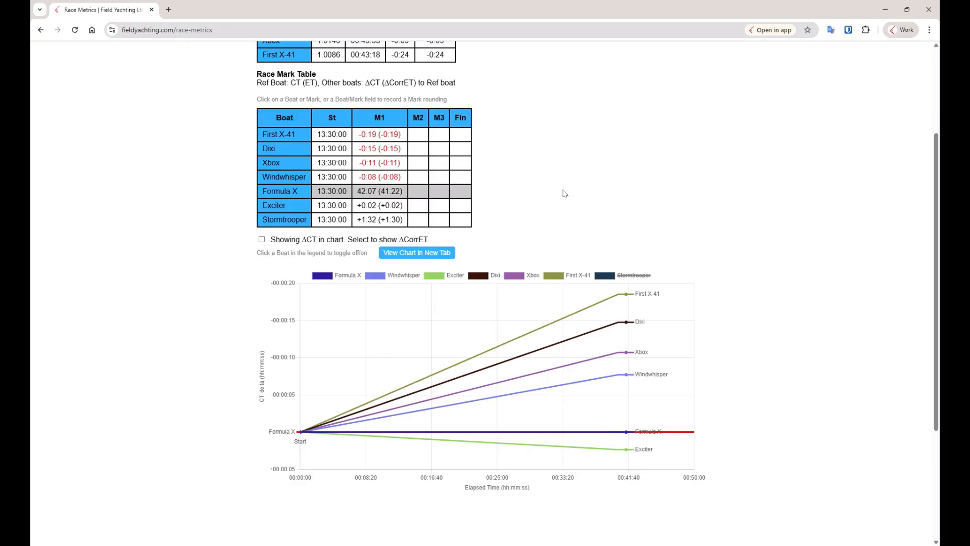
# - Load the saved race data file orclongrace.json from the Dropbox temp folder
pyautogui.scroll(3, 564, 194)
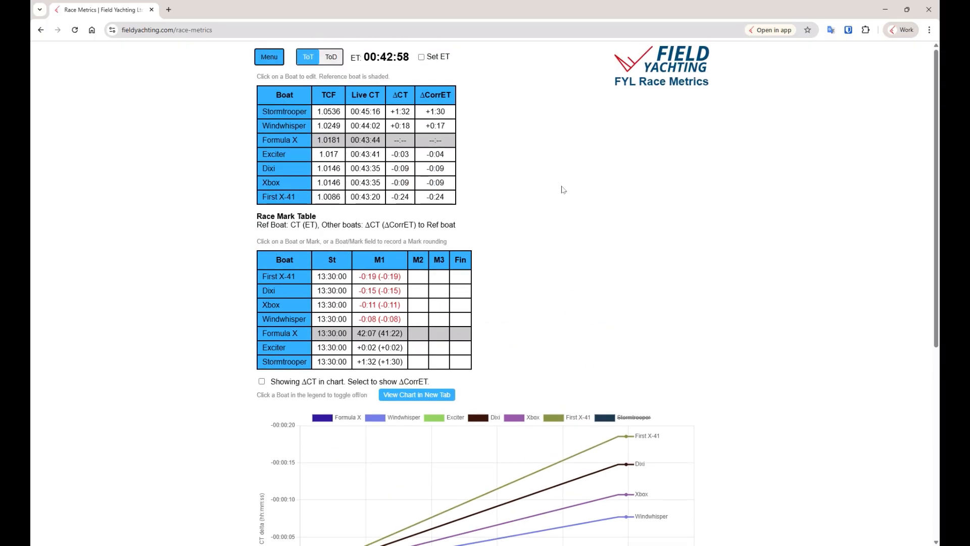
pyautogui.click(270, 61)
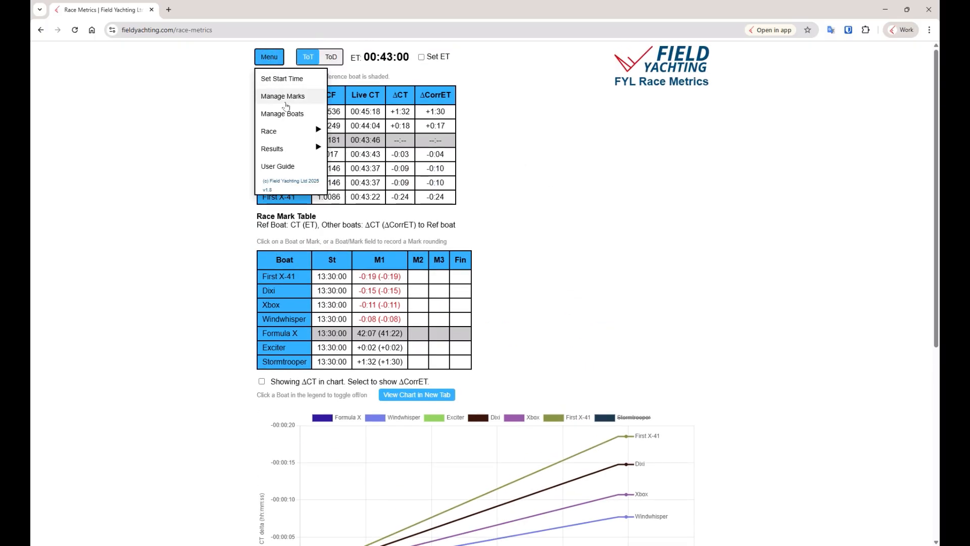
pyautogui.moveTo(285, 133)
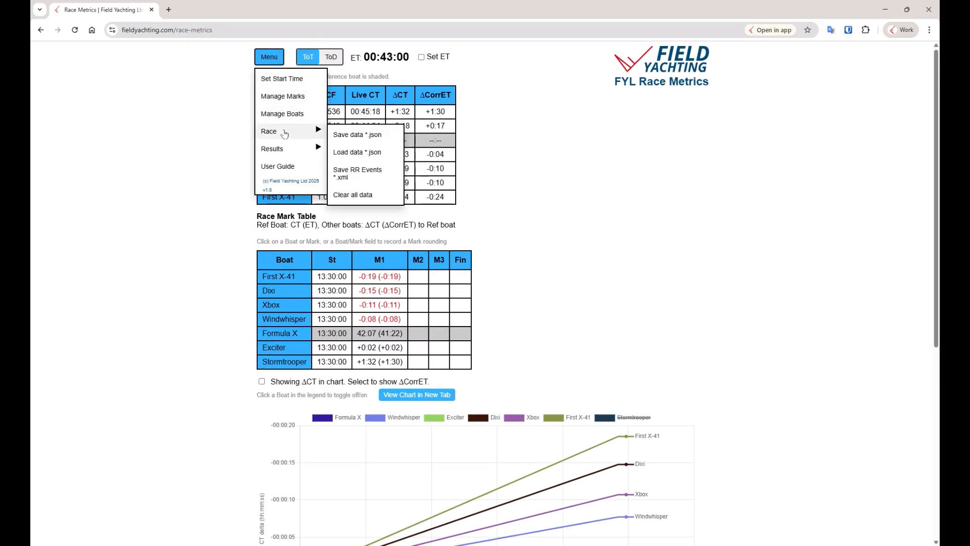
pyautogui.click(347, 151)
pyautogui.click(160, 197)
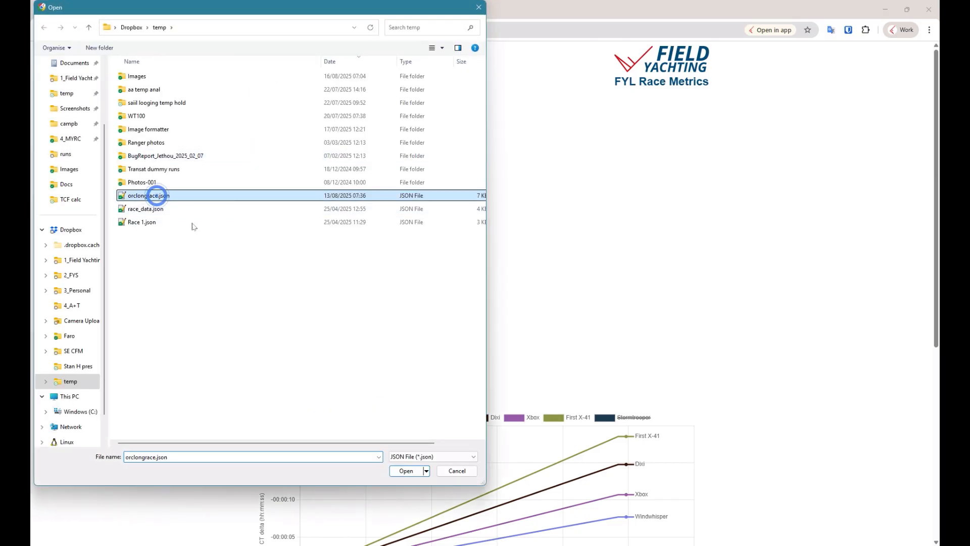
pyautogui.click(407, 471)
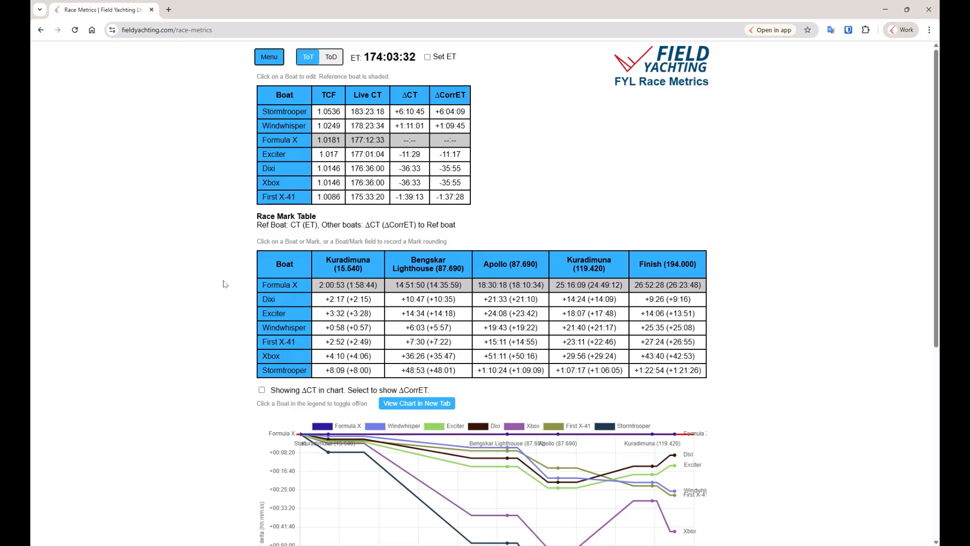
# - Switch the race chart from ΔCT to ΔCorrET
pyautogui.scroll(-2, 226, 283)
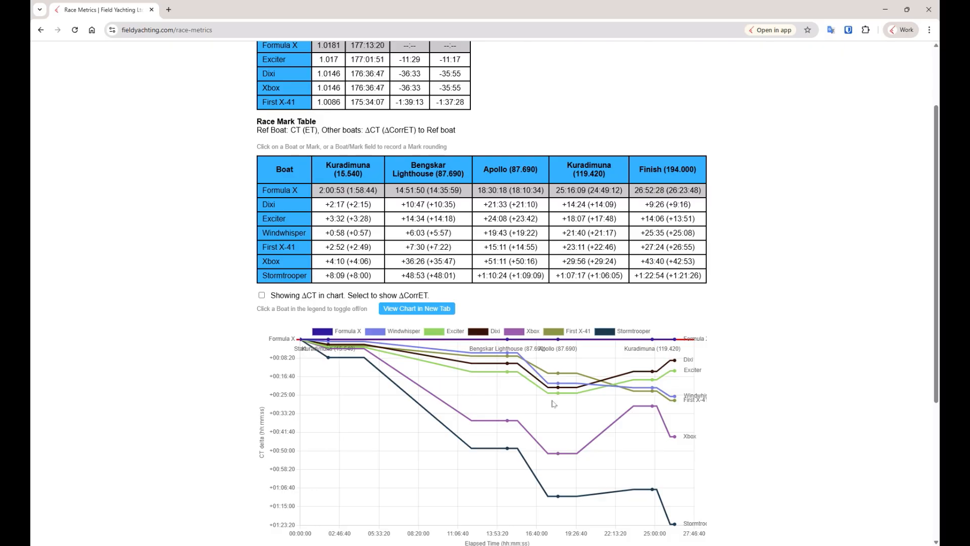
pyautogui.click(261, 297)
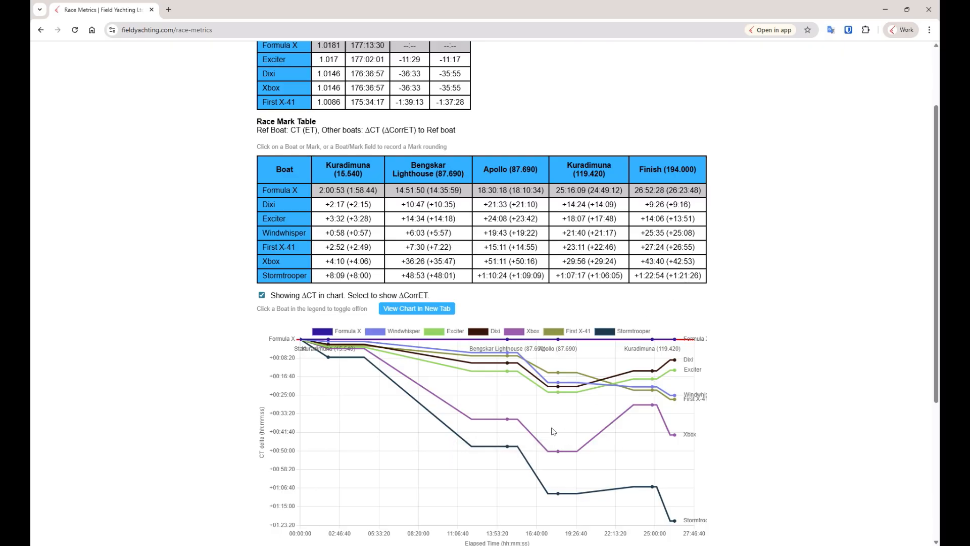
# - View the ΔCorrET chart in a new tab and preview its printout, leaving without printing
pyautogui.click(408, 309)
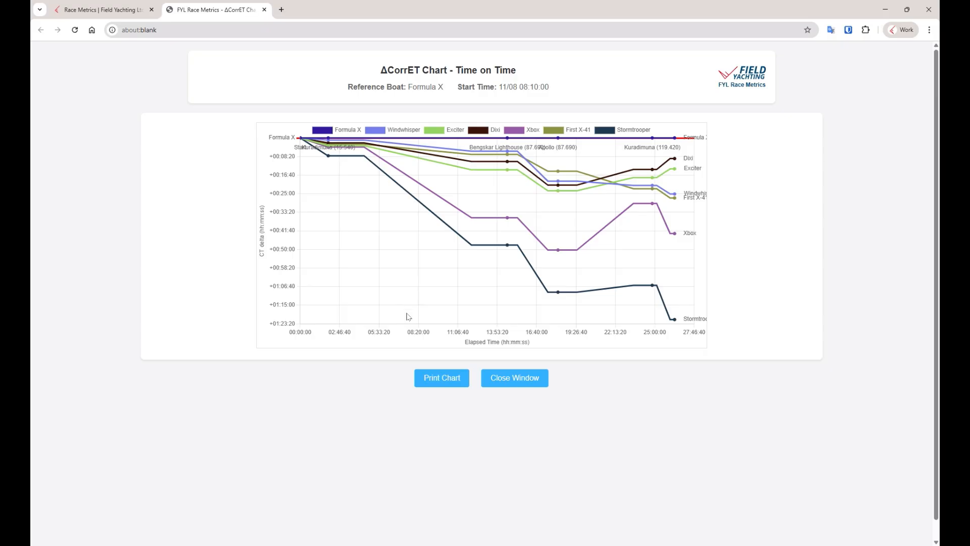
pyautogui.click(444, 378)
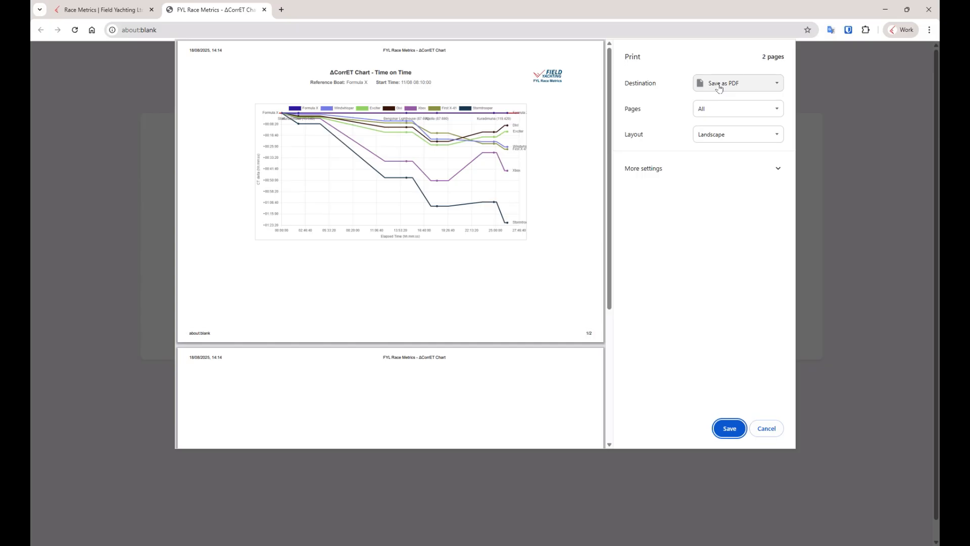
pyautogui.click(768, 428)
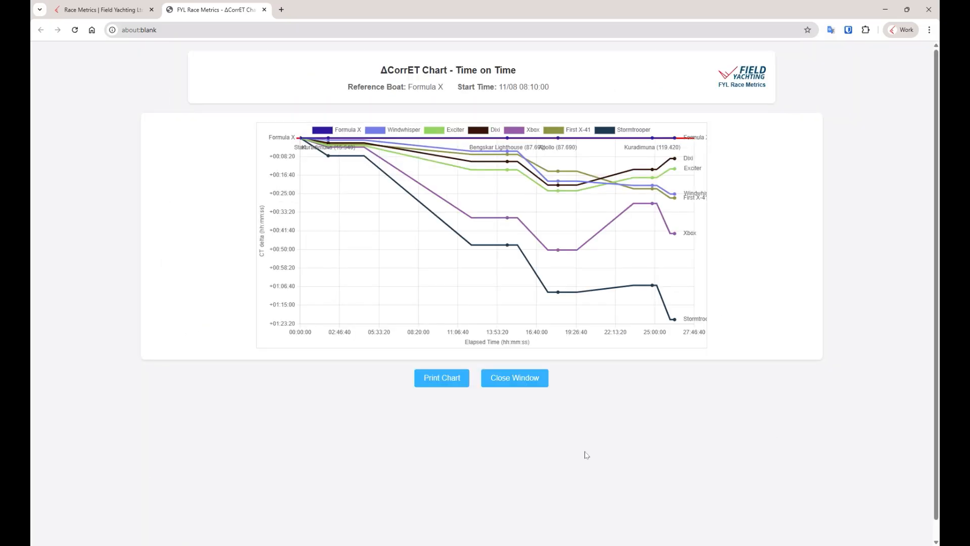
pyautogui.click(505, 379)
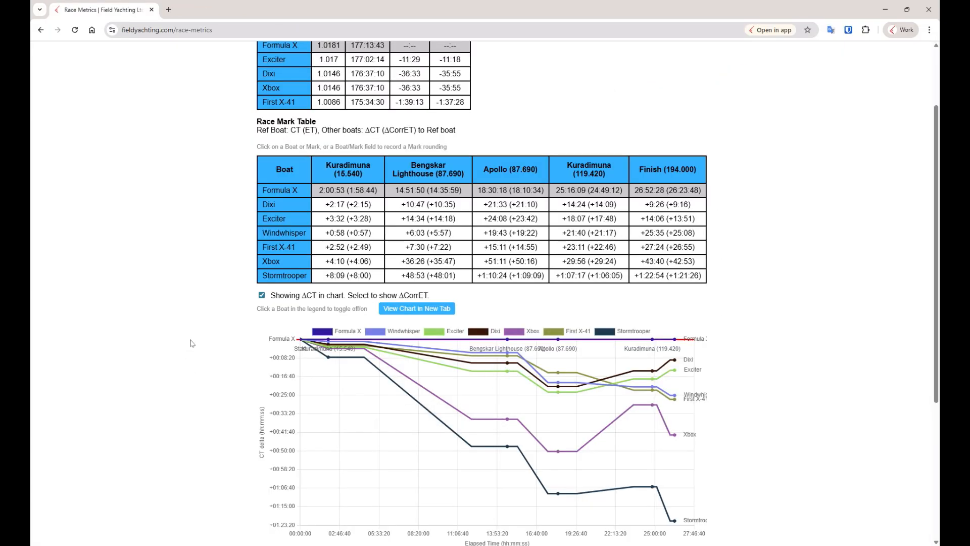
# - Save the current race data as a JSON file
pyautogui.scroll(-3, 191, 343)
pyautogui.scroll(5, 191, 348)
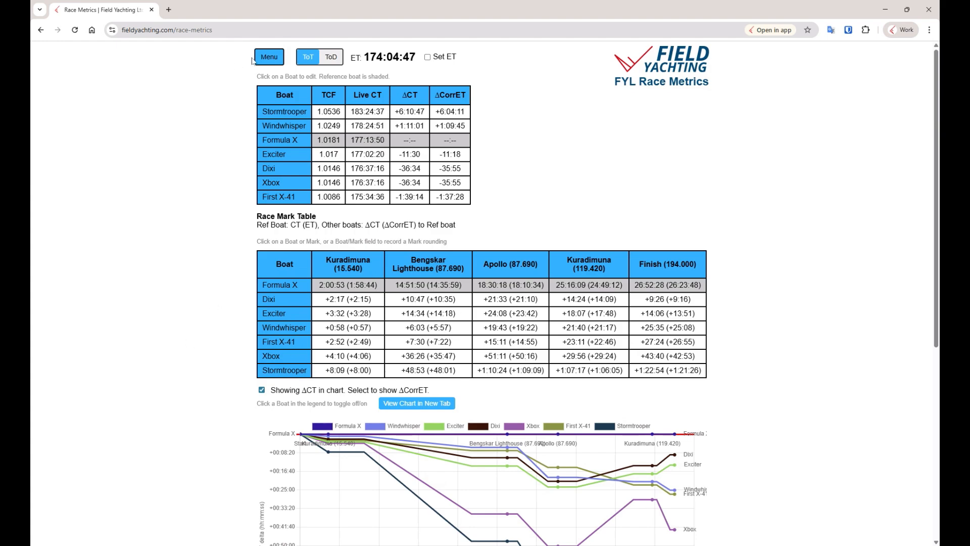
pyautogui.click(269, 57)
pyautogui.moveTo(281, 130)
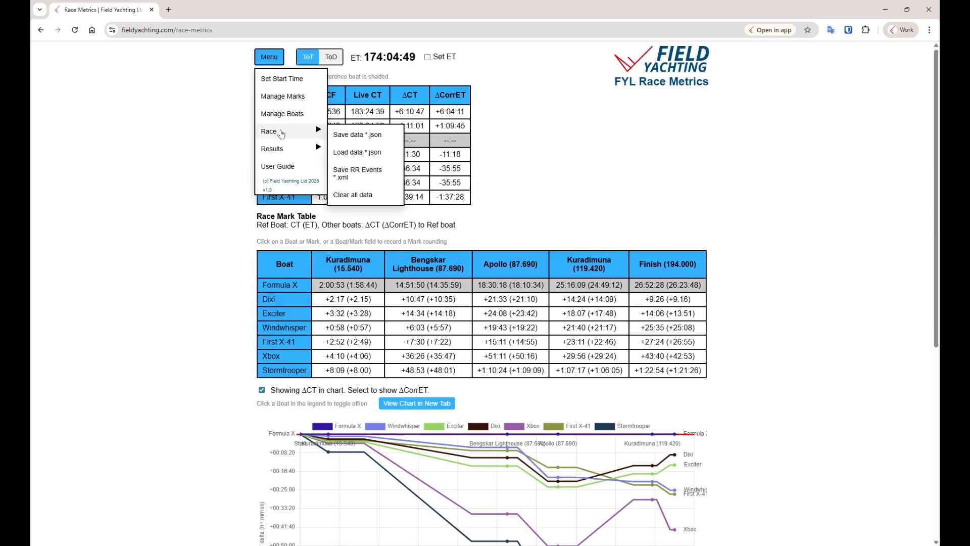
pyautogui.click(348, 135)
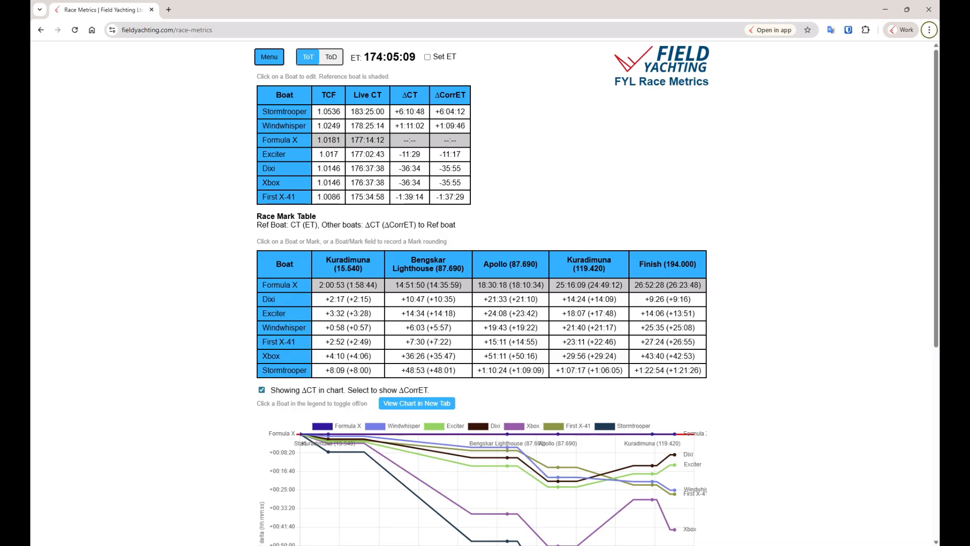
# - Clear all mark roundings and set the race start to 11/08/2025 at 08:10:00
pyautogui.click(270, 58)
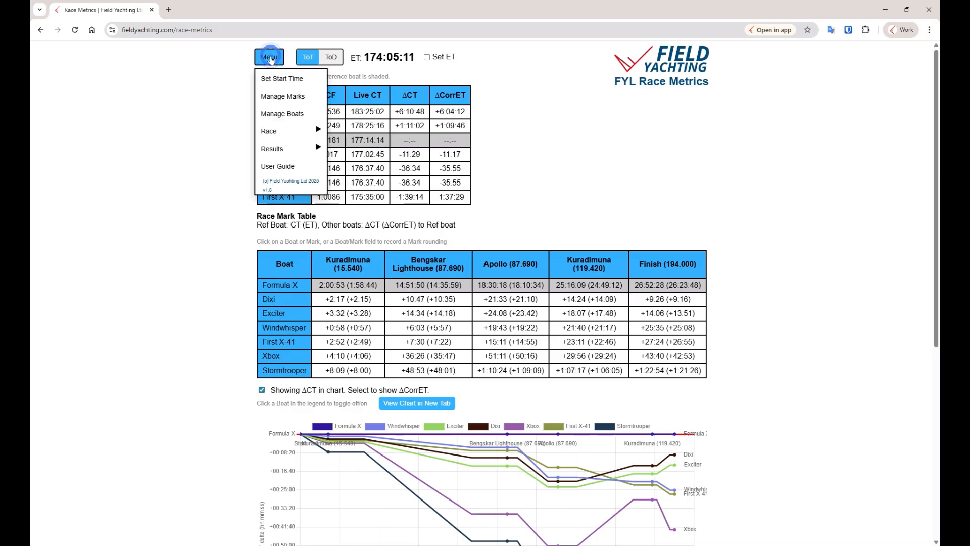
pyautogui.click(278, 80)
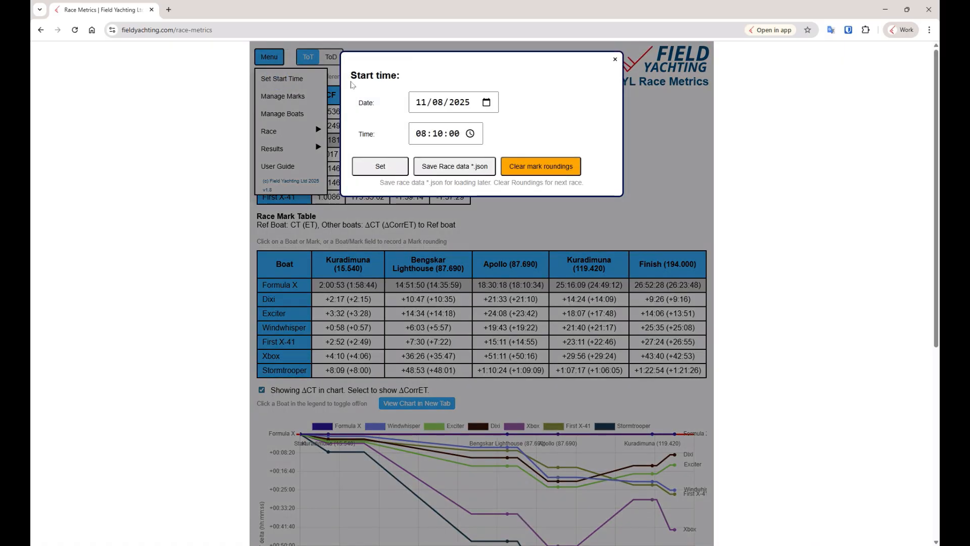
pyautogui.click(530, 166)
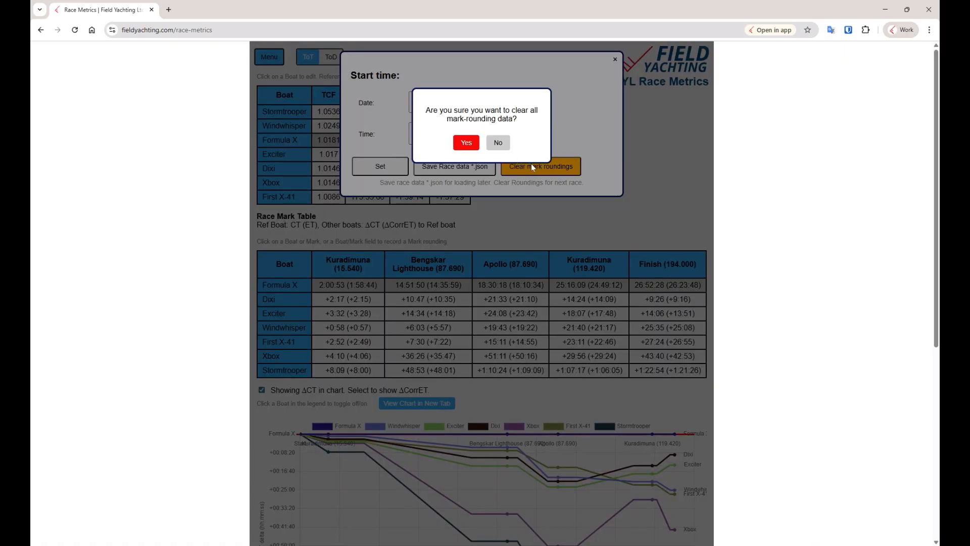
pyautogui.click(466, 141)
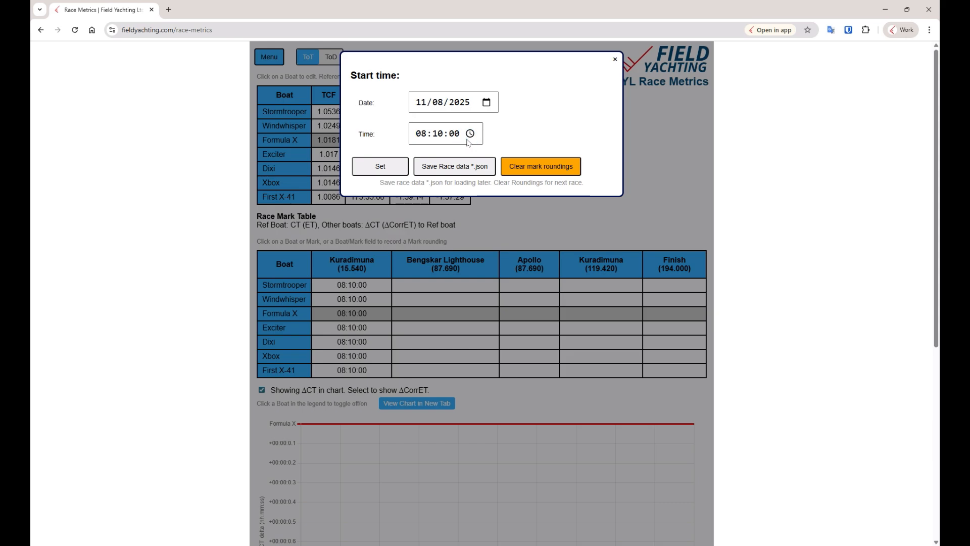
pyautogui.click(381, 168)
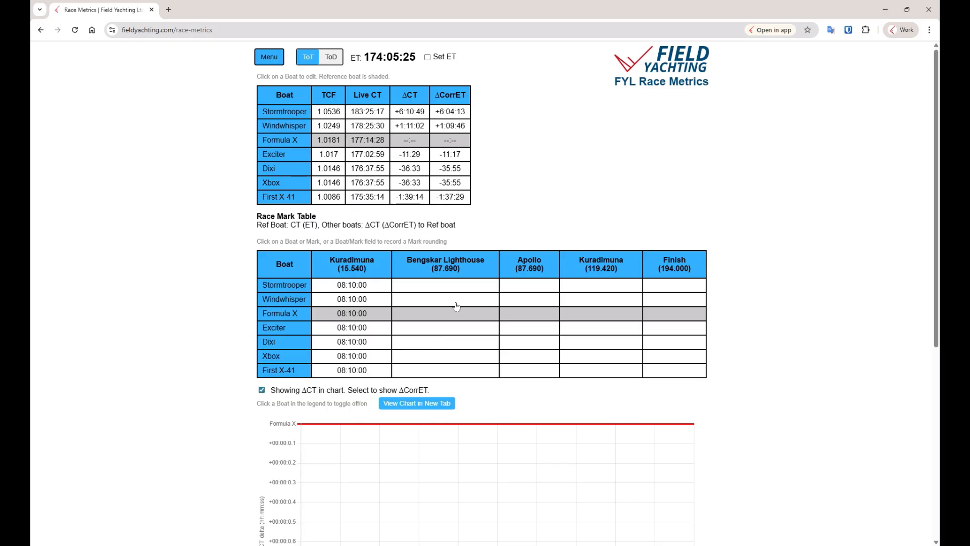
# - Reload the race data from orclongrace.json to restore the mark roundings
pyautogui.click(271, 59)
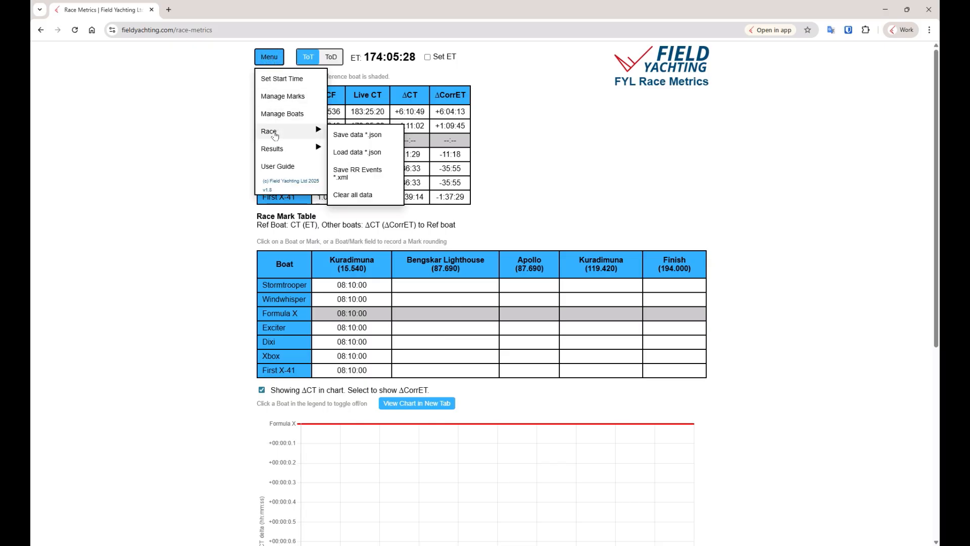
pyautogui.click(357, 153)
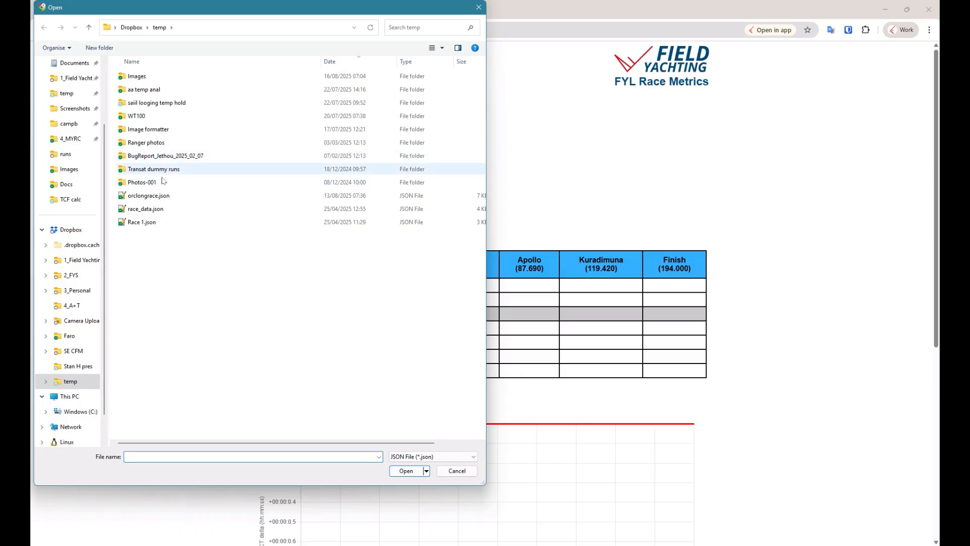
pyautogui.click(333, 196)
pyautogui.click(407, 471)
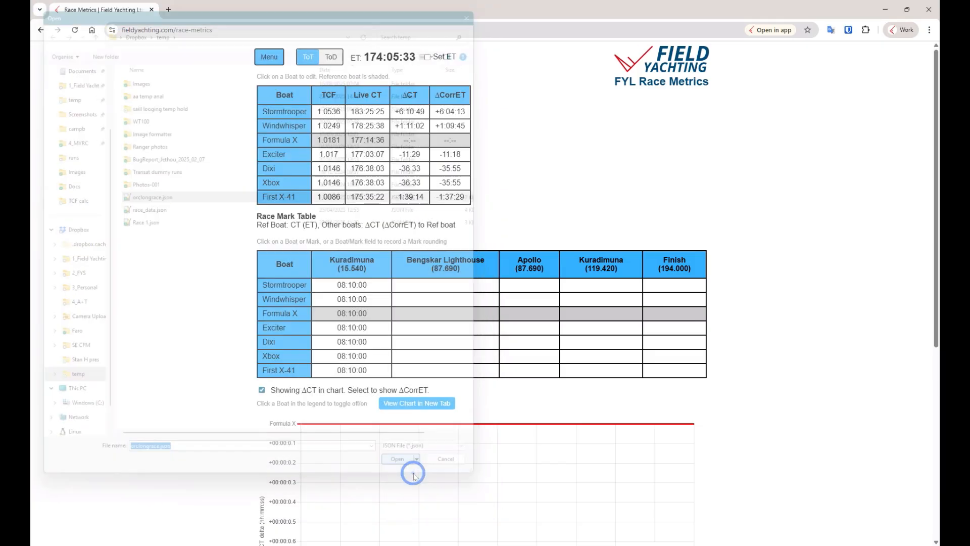
pyautogui.click(262, 60)
pyautogui.moveTo(278, 132)
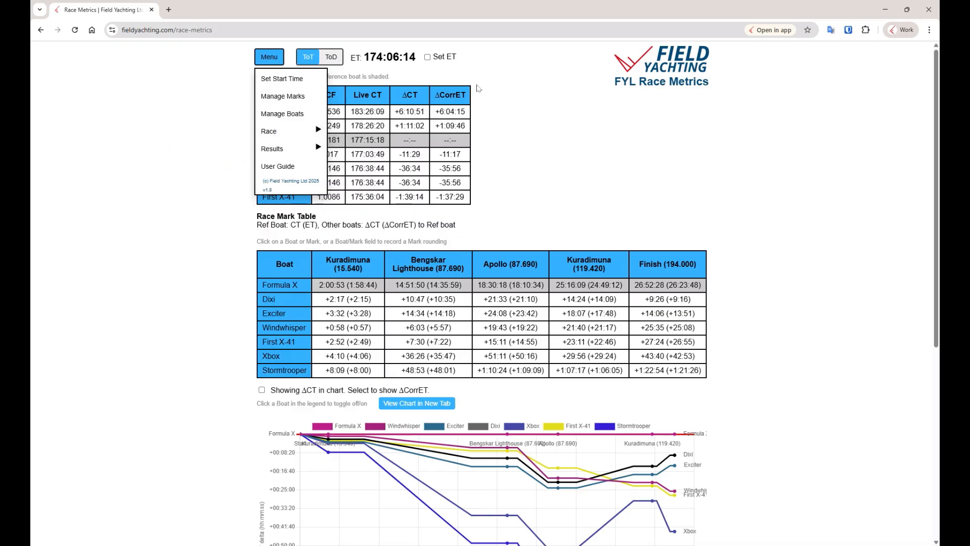
pyautogui.click(281, 61)
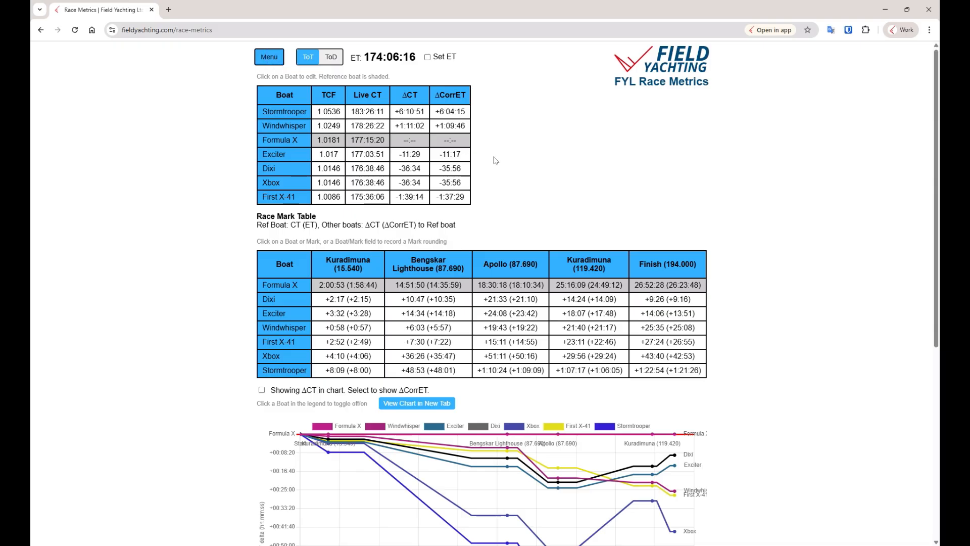
# - Switch the race metrics from time-on-time to time-on-distance (ToD) scoring
pyautogui.click(332, 58)
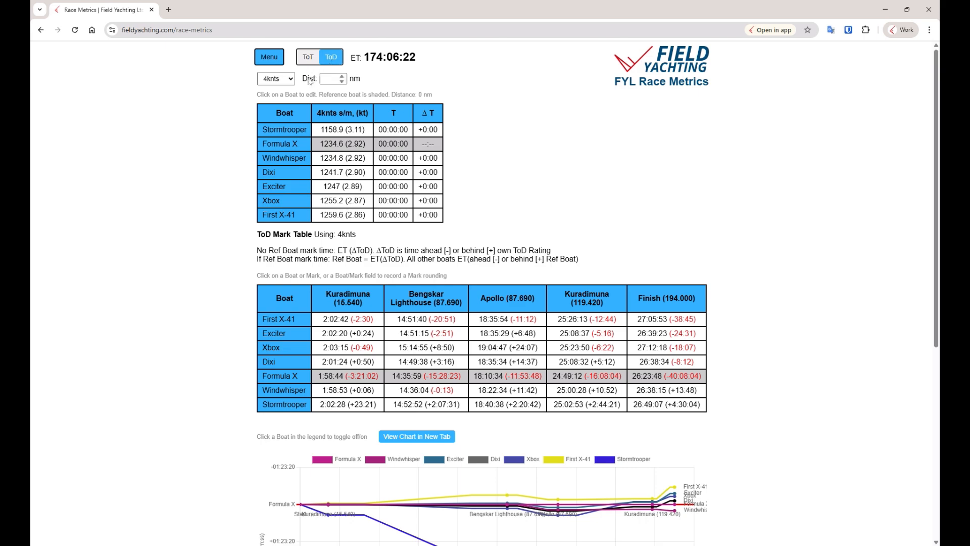
# - Set the ToD rating used for the race metrics to 14knts
pyautogui.click(291, 79)
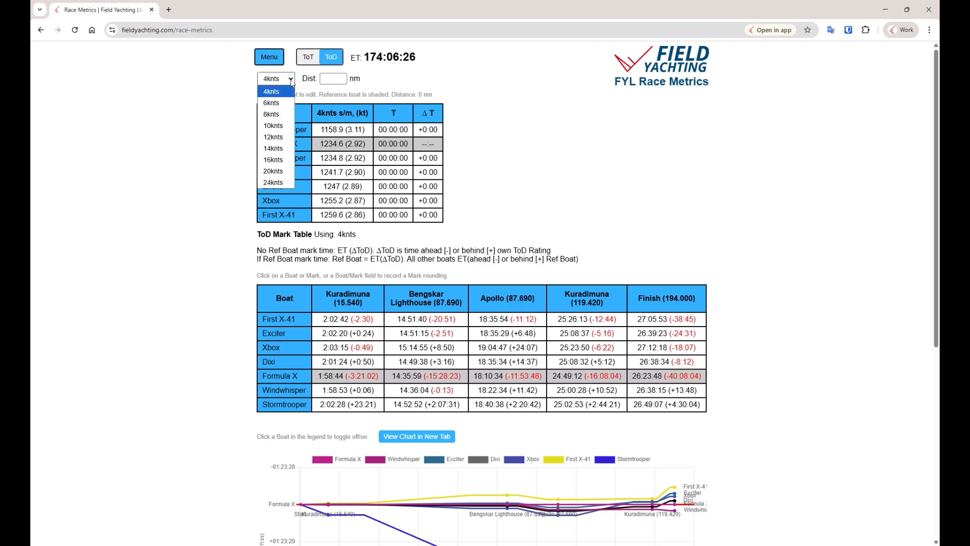
pyautogui.click(272, 150)
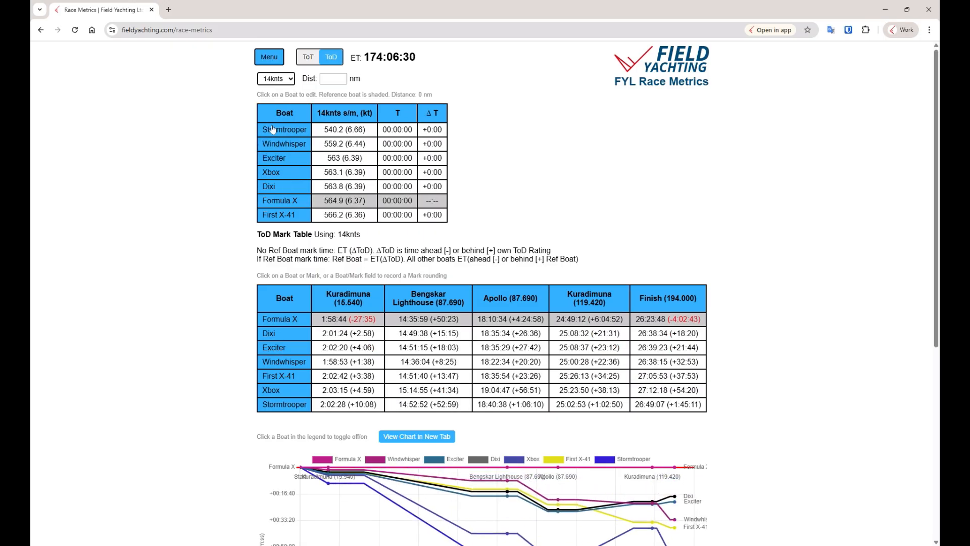
# - Examine Formula X's TCF and ToD ratings in the boat list, leaving the boat's values as they are
pyautogui.click(269, 57)
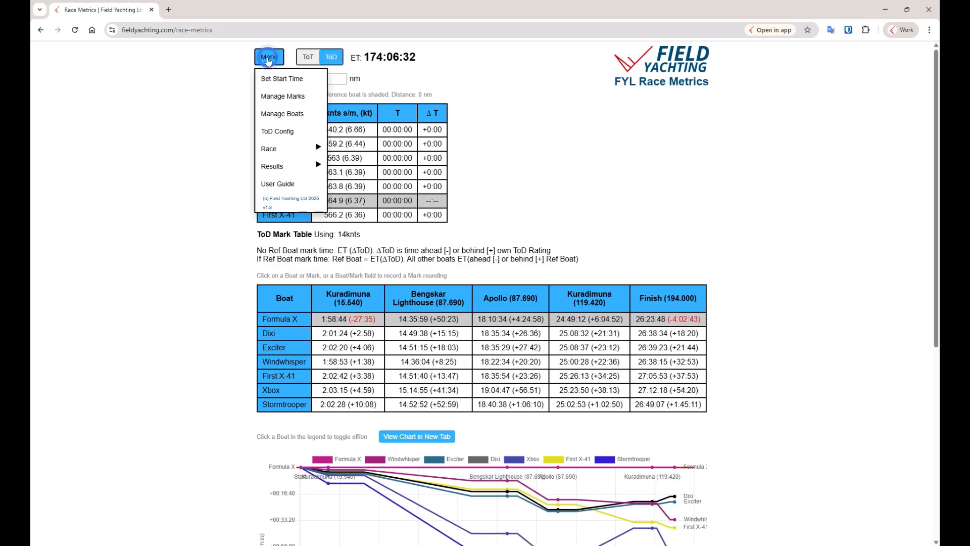
pyautogui.click(276, 114)
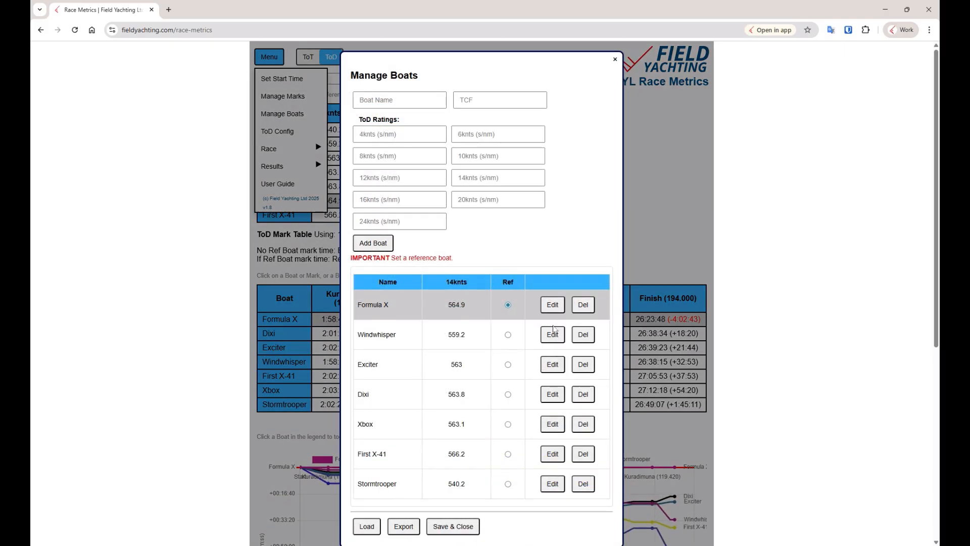
pyautogui.click(552, 304)
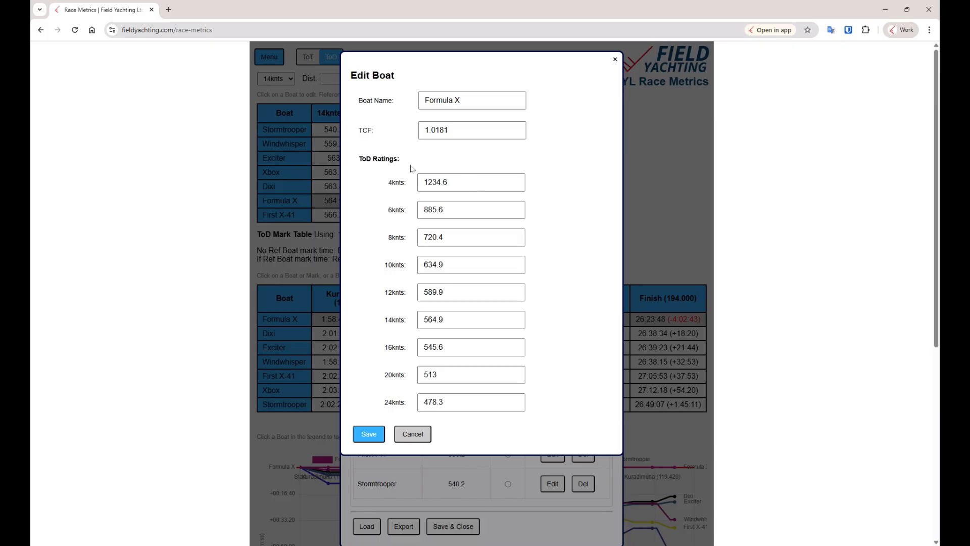
pyautogui.click(413, 434)
pyautogui.click(458, 525)
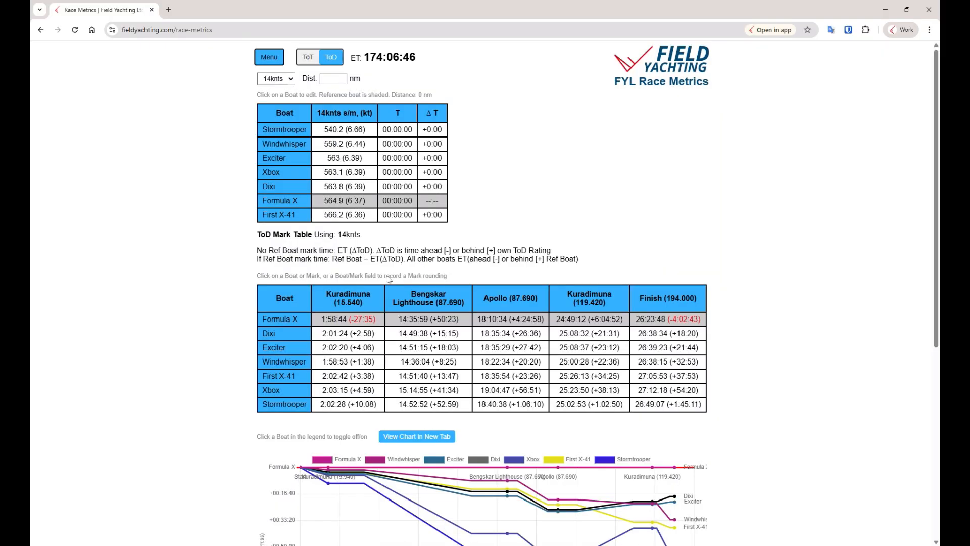
# - Review the number of rating fields and their names in the Time on Distance configuration, and save it without edits
pyautogui.click(271, 58)
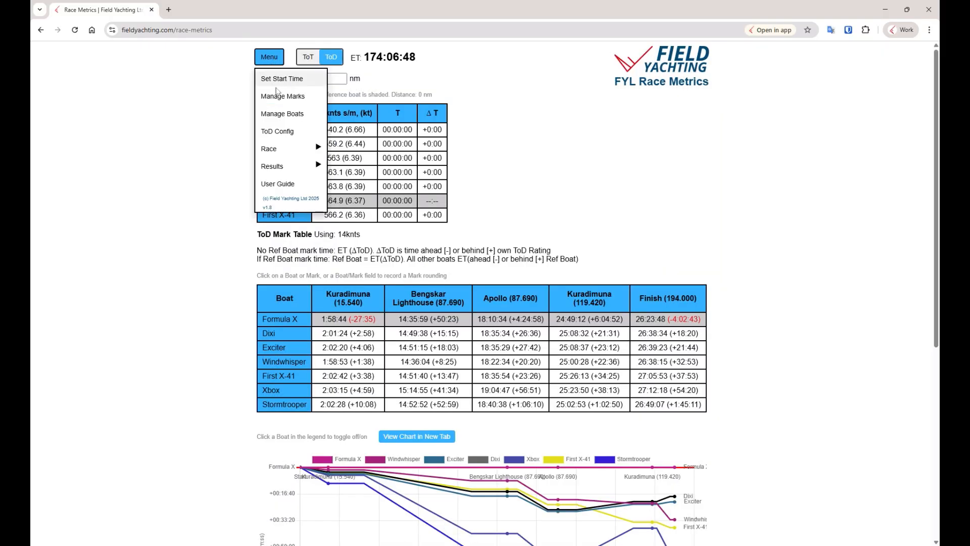
pyautogui.click(275, 132)
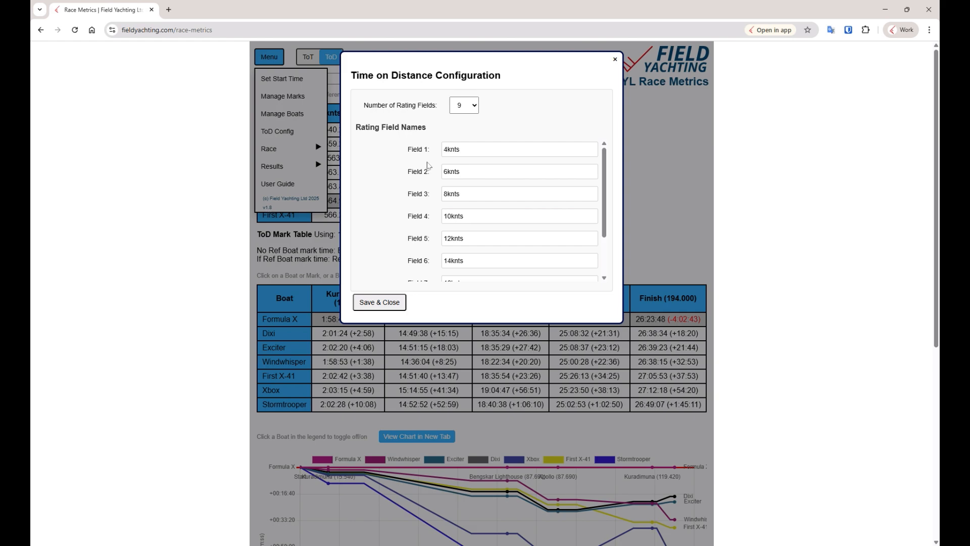
pyautogui.click(474, 106)
pyautogui.click(519, 105)
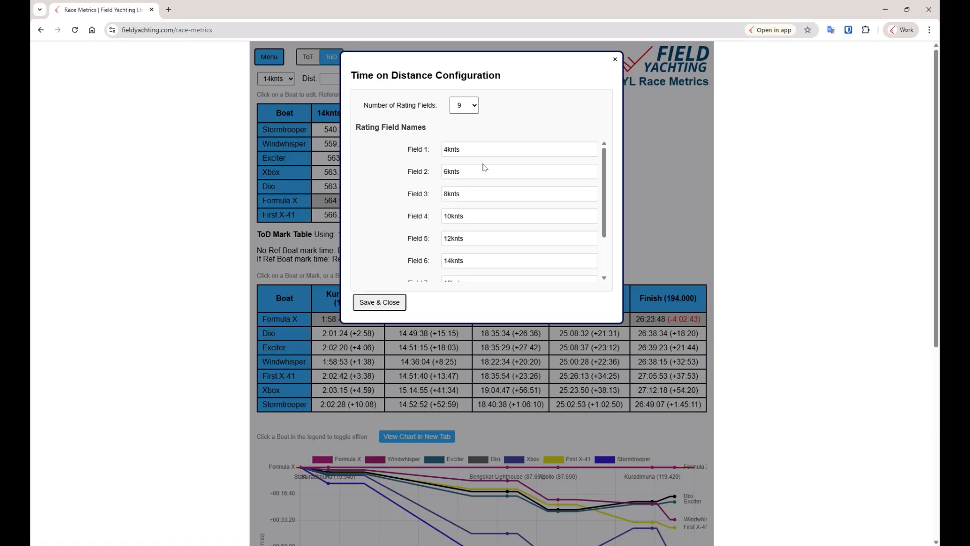
pyautogui.click(386, 303)
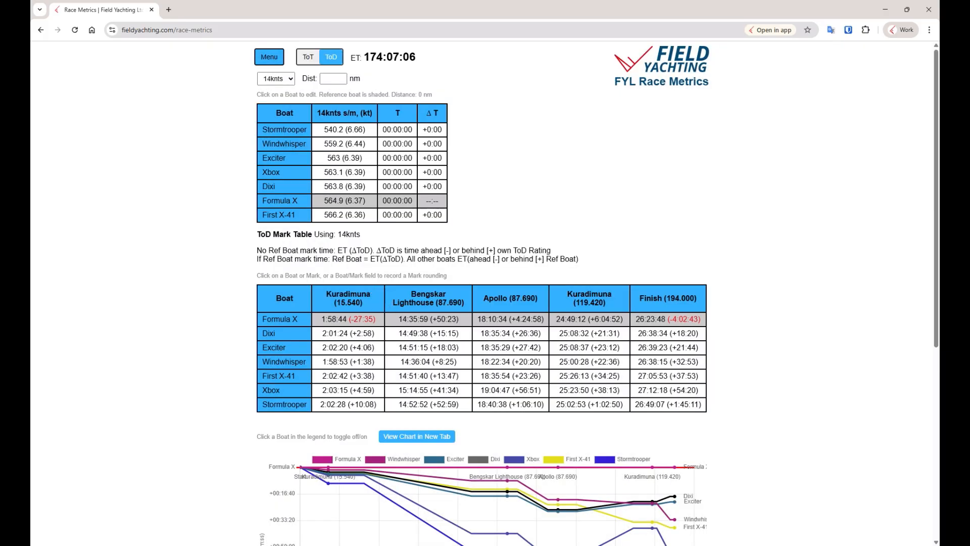
# - Choose the 12knts ToD rating and set the comparison distance to 1 nm
pyautogui.click(285, 79)
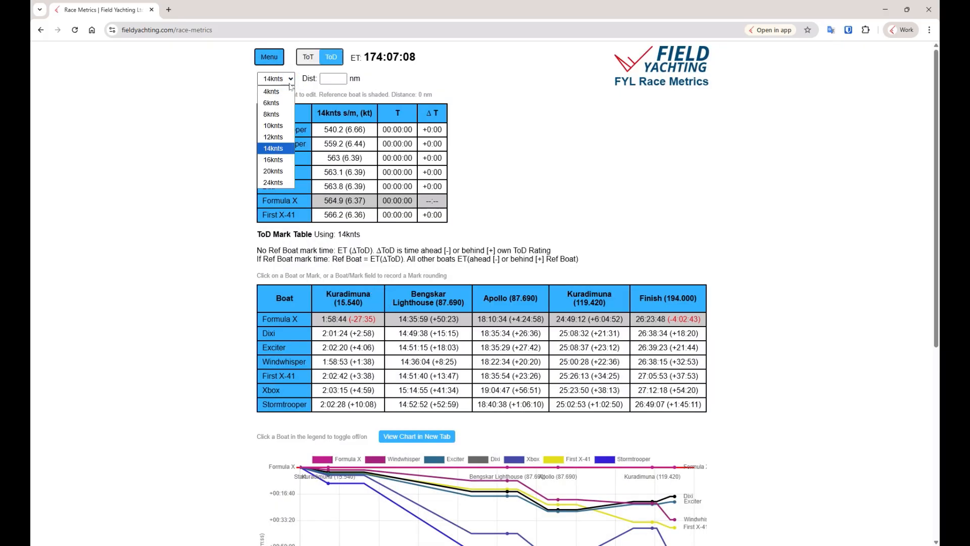
pyautogui.click(286, 138)
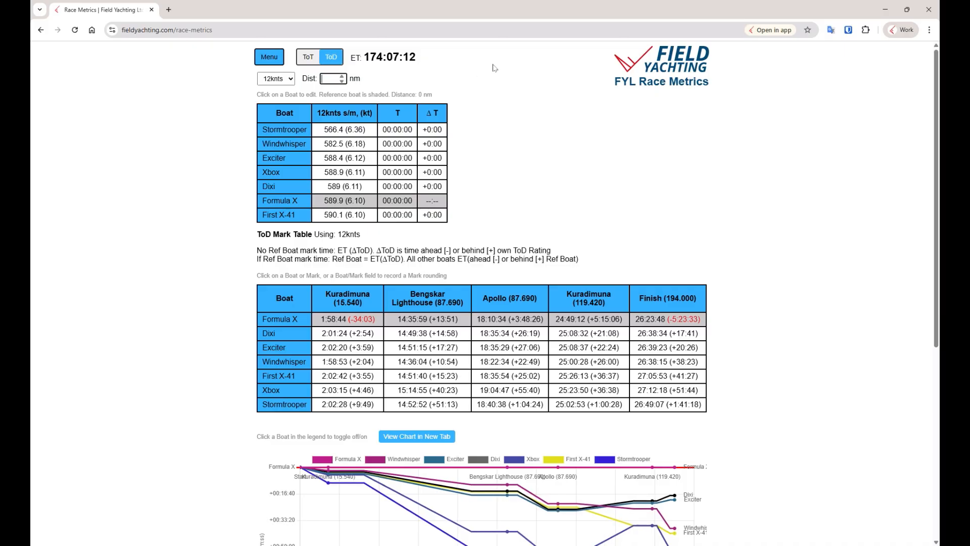
pyautogui.write('1')
pyautogui.press('Return')
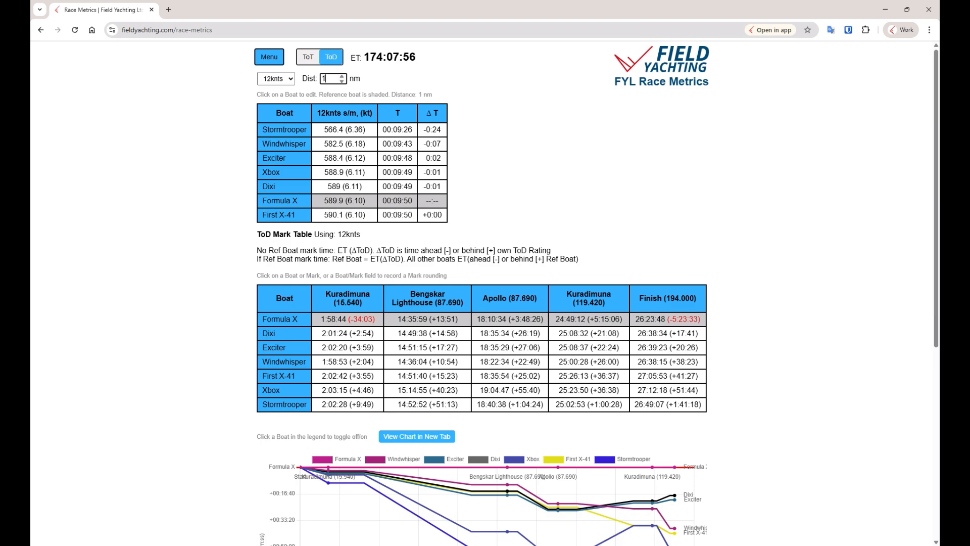
# - Change the ToD rating to 20knts and review the mark table and chart for it
pyautogui.click(286, 78)
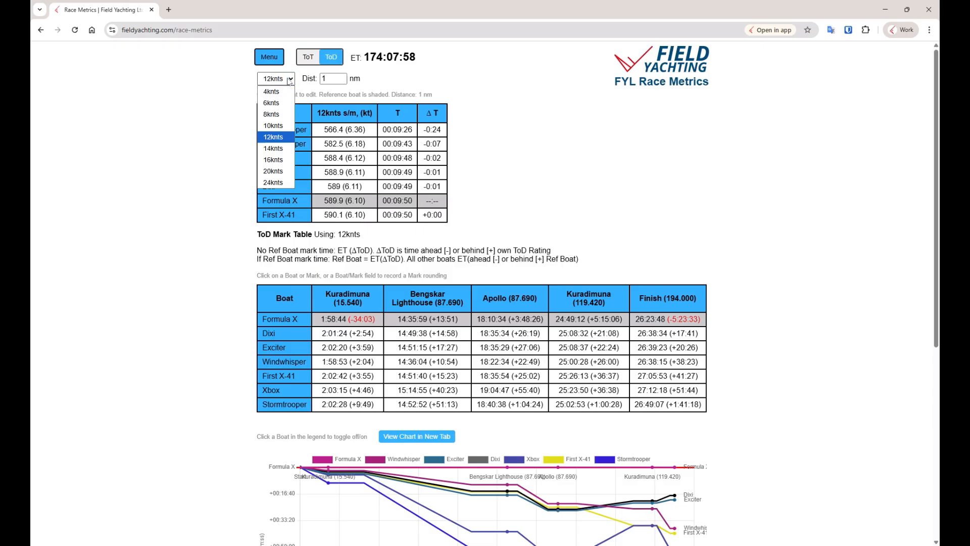
pyautogui.click(273, 171)
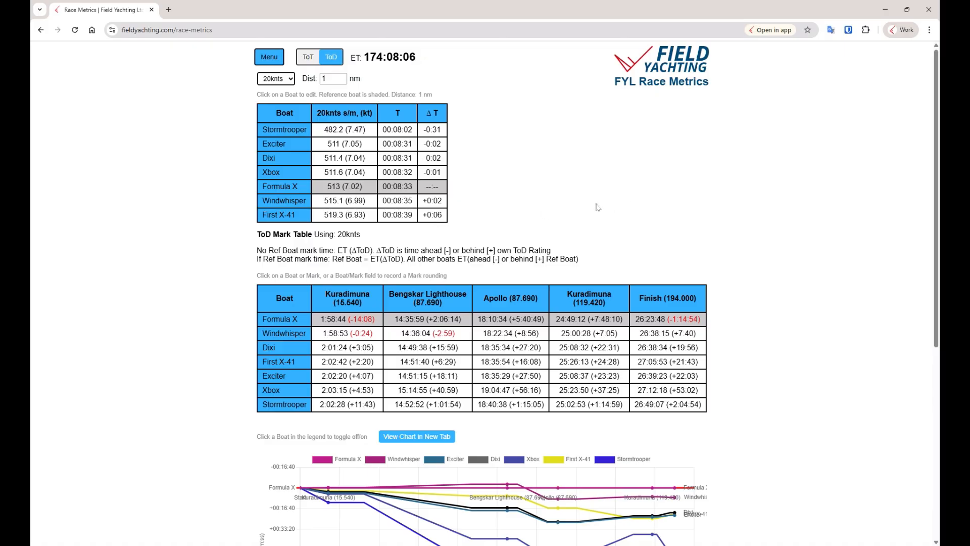
pyautogui.scroll(-1, 192, 254)
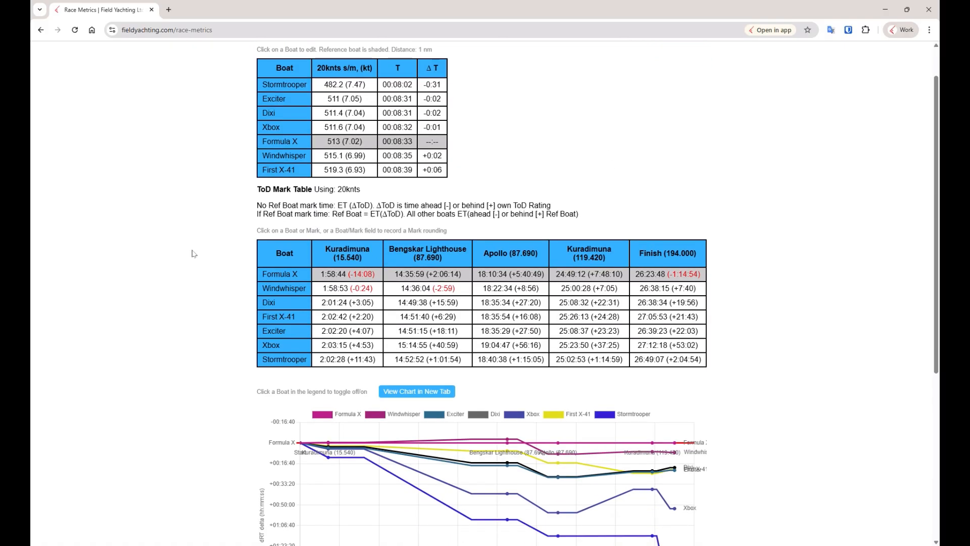
pyautogui.scroll(-2, 193, 253)
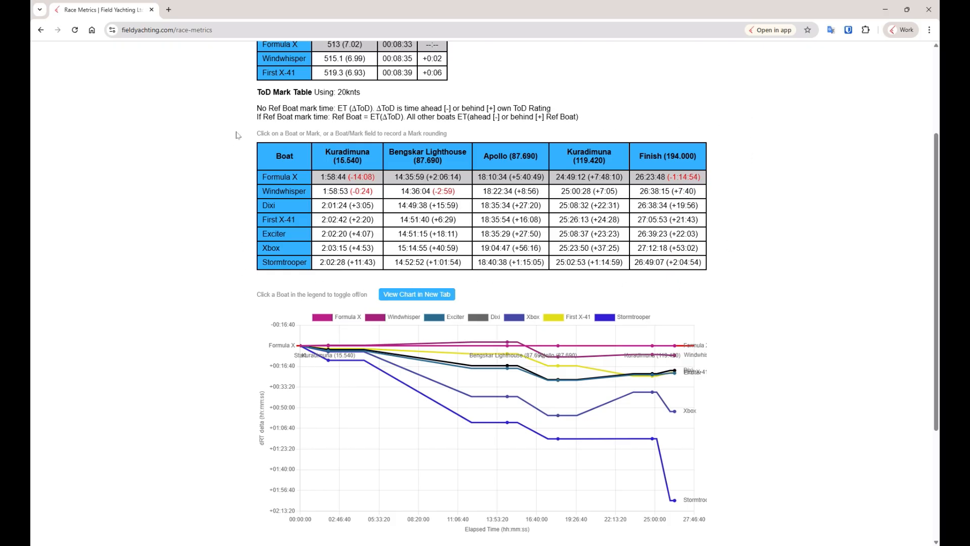
pyautogui.press('alt')
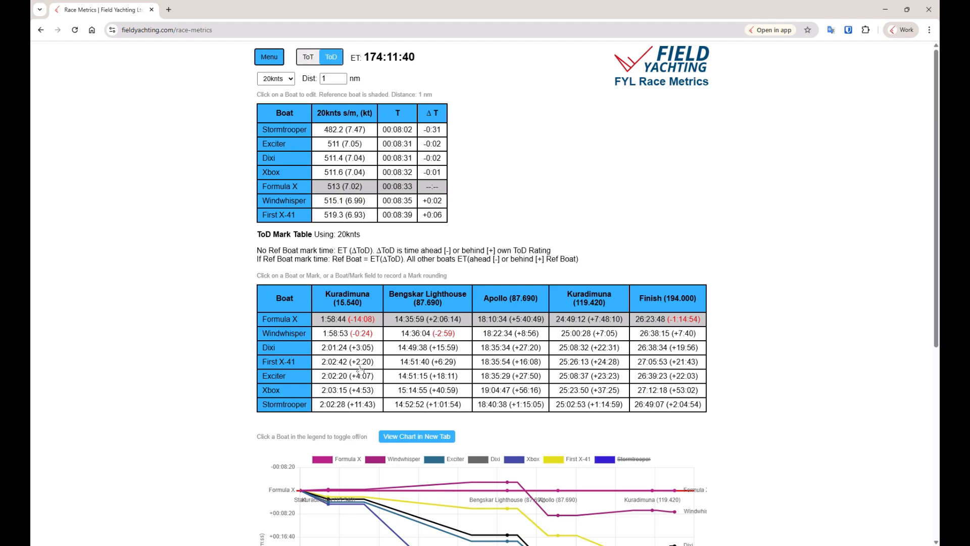
# - Switch the race metrics back to time-on-time (ToT) scoring
pyautogui.click(313, 64)
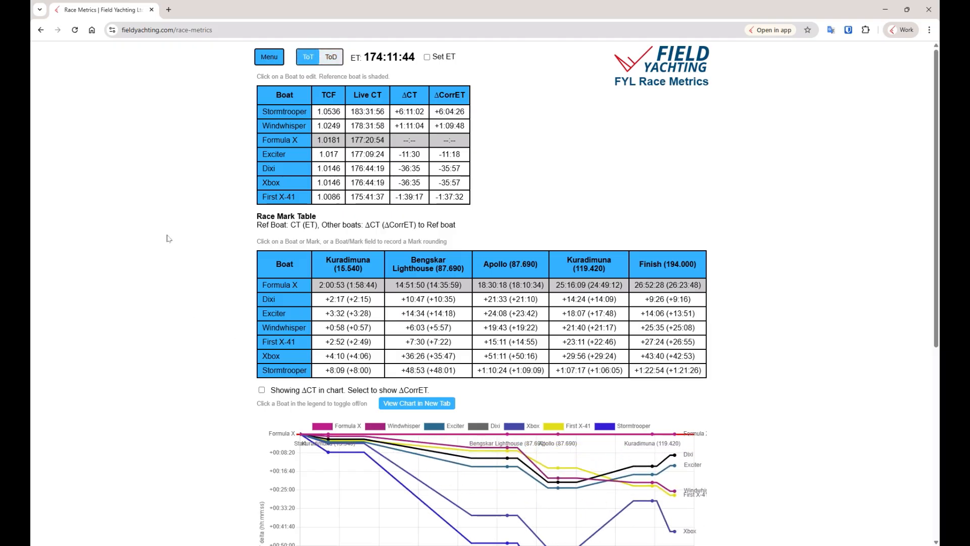
# - Open the FYL Race Metrics User Guide and look through its sections on menu options, ToT and ToD modes, and tips
pyautogui.click(269, 59)
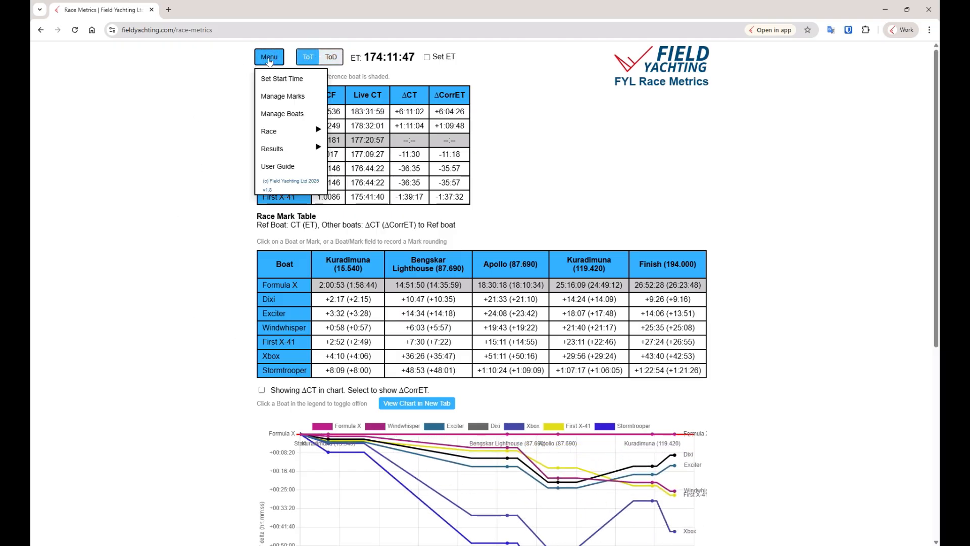
pyautogui.click(288, 167)
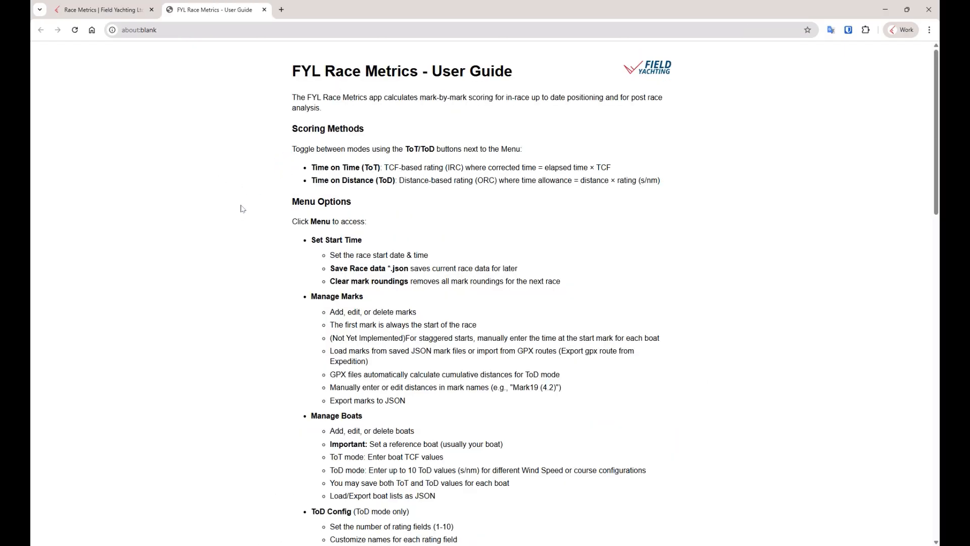
pyautogui.scroll(-15, 247, 261)
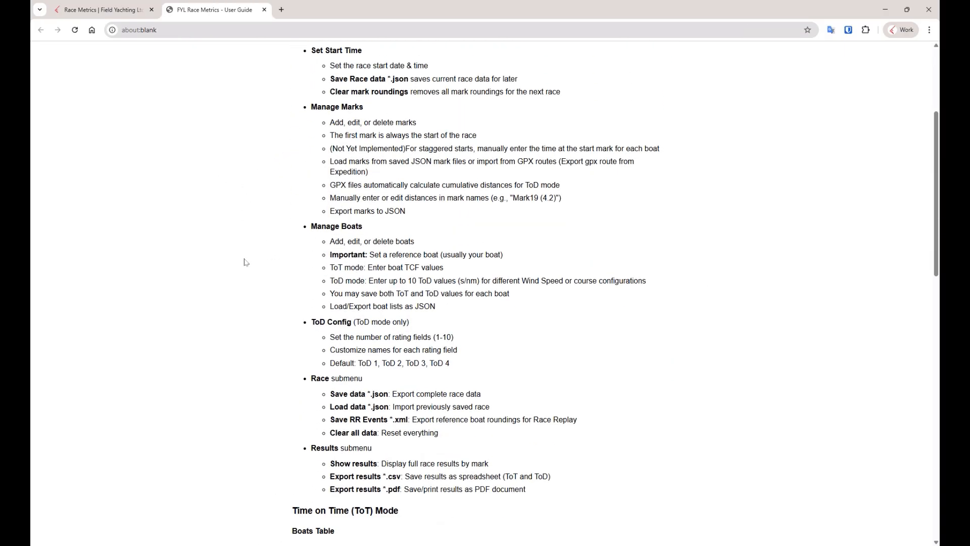
pyautogui.scroll(18, 246, 262)
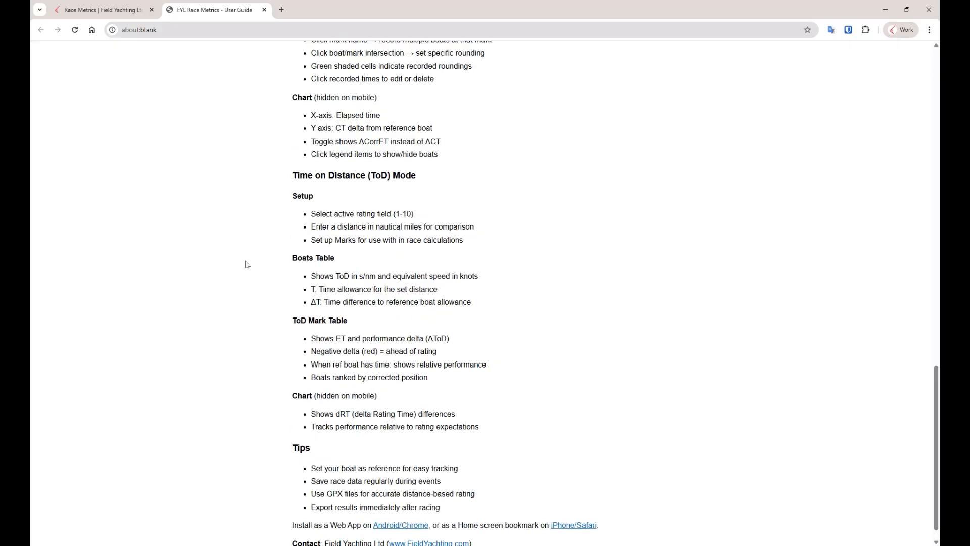